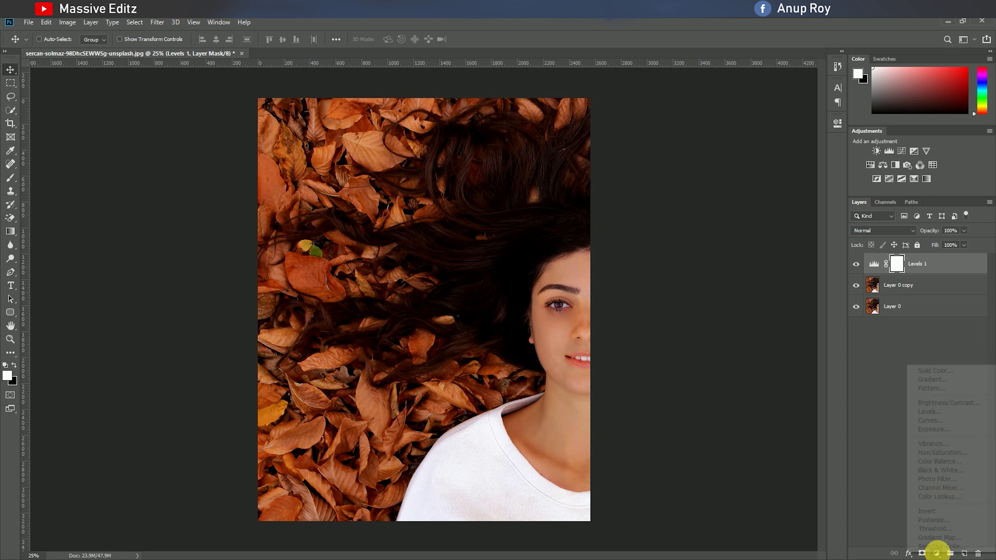
Add a Hue/Saturation adjustment layer with hue -38 and saturation +33, and invert its mask to black
click(943, 456)
drag(747, 186, 769, 216)
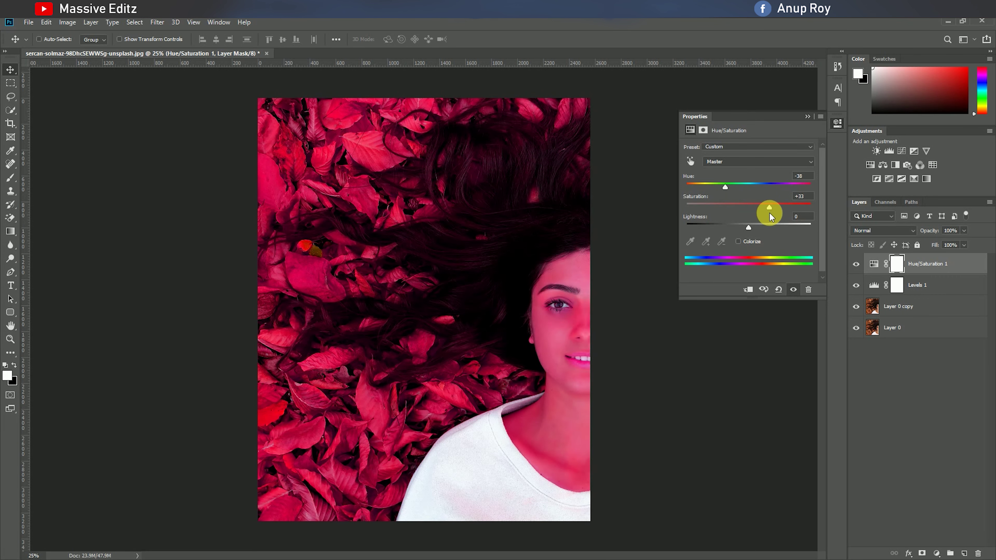
click(807, 117)
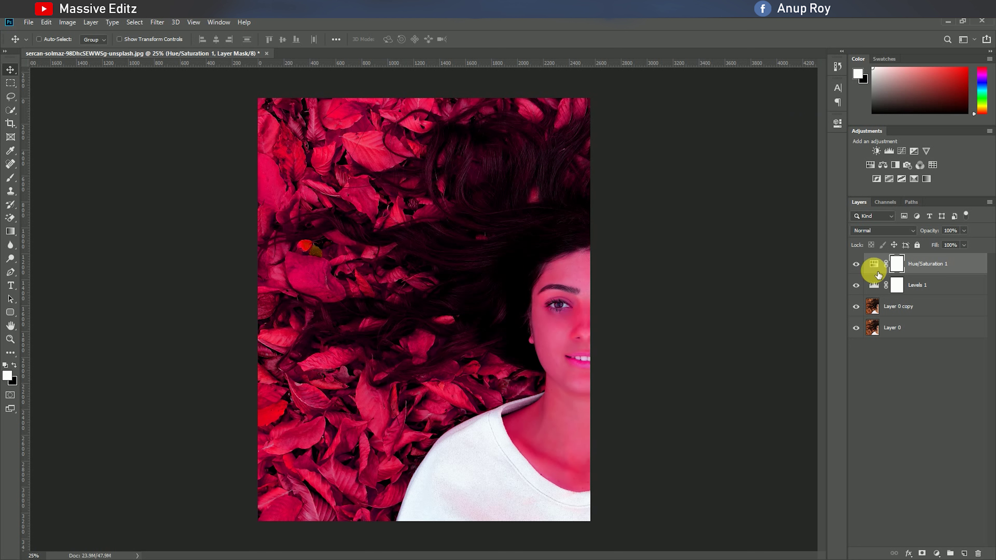
key(ctrl+i)
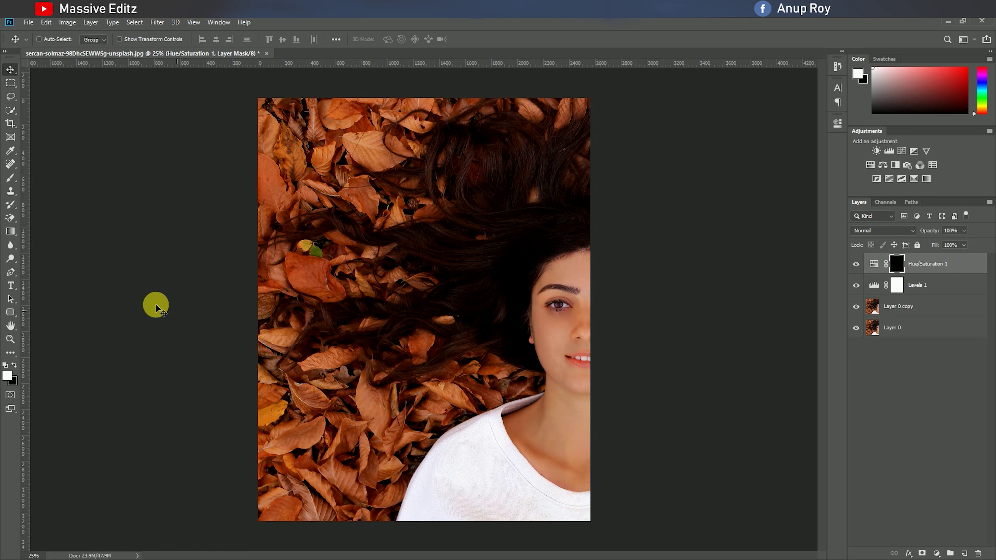
Paint white over the iris on the Hue/Saturation mask with a size 30 brush at 62% opacity
click(10, 178)
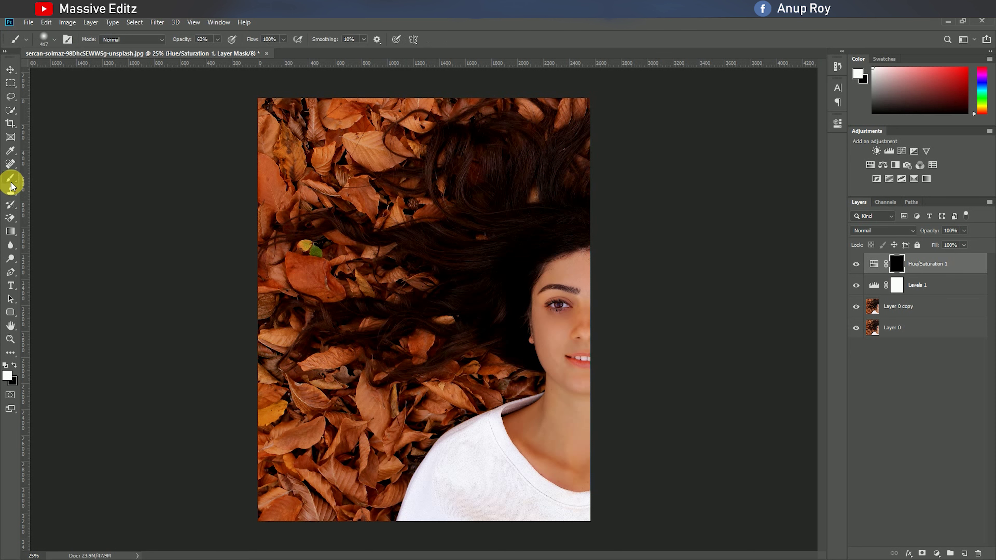
key(ctrl+plus)
key(ctrl+plus)
key(ctrl+plus)
key(ctrl+plus)
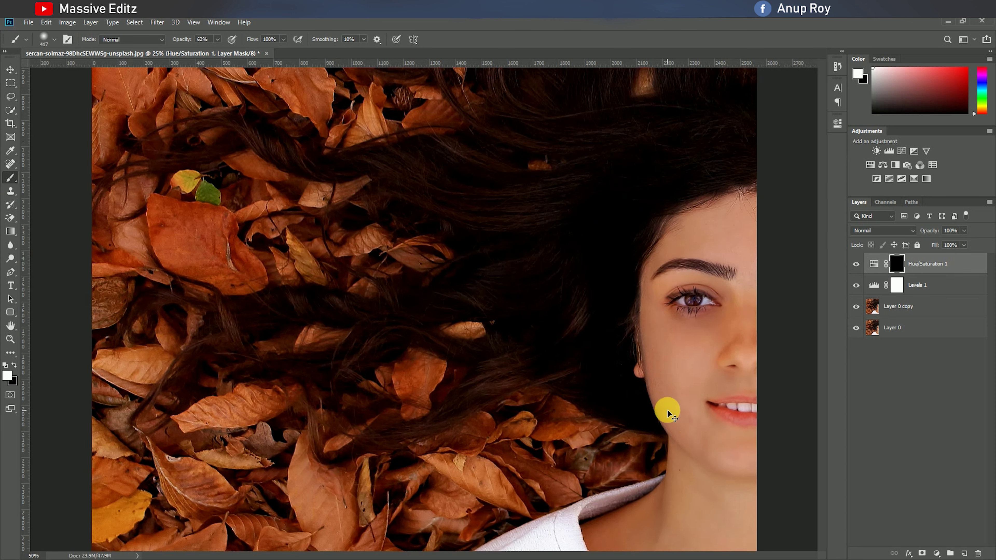
drag(432, 553, 553, 553)
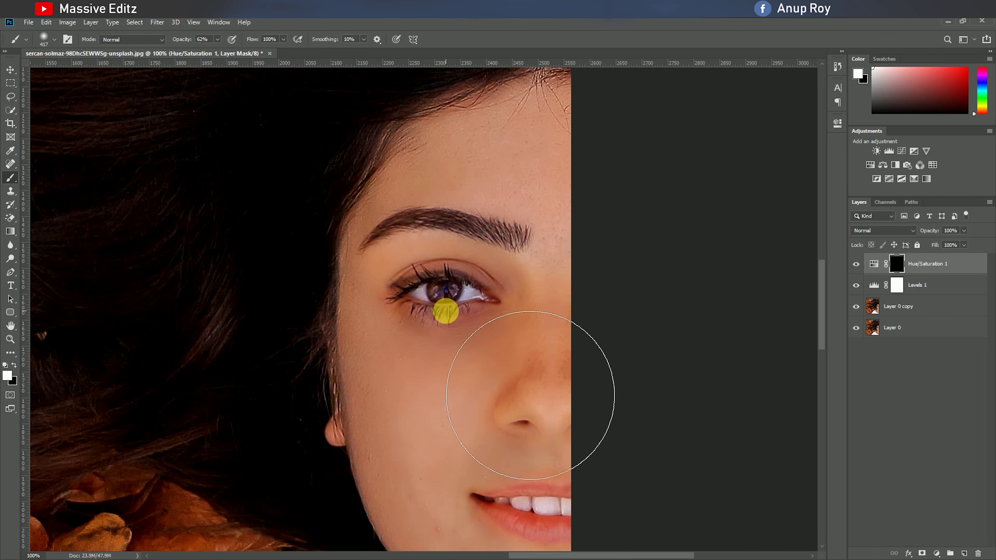
key(bracketleft)
key(bracketleft)
key(bracketleft)
key(bracketleft)
key(bracketleft)
key(bracketleft)
key(bracketleft)
key(bracketleft)
key(bracketleft)
key(bracketleft)
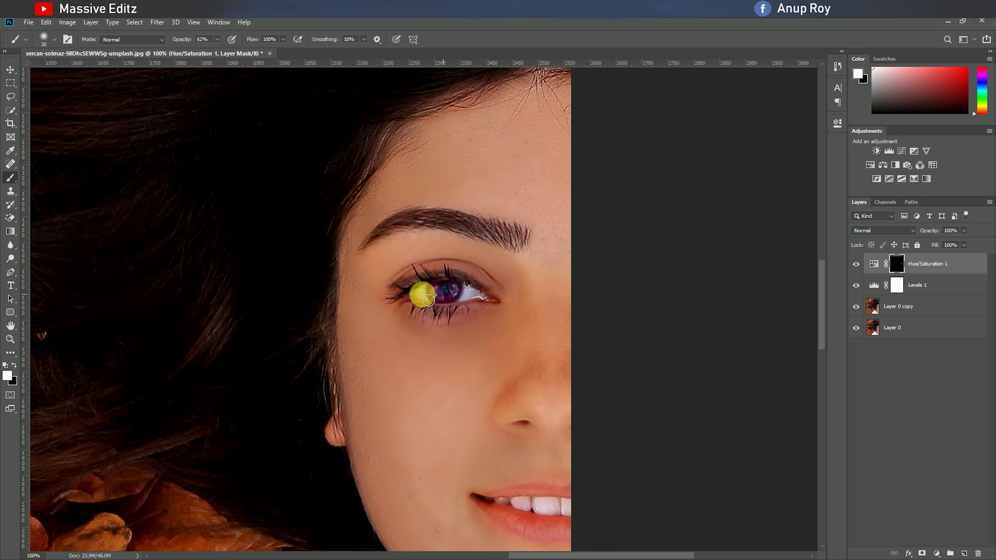
Reduce the brush opacity to 24% and brush over the iris again on the mask
click(217, 39)
drag(217, 48, 199, 49)
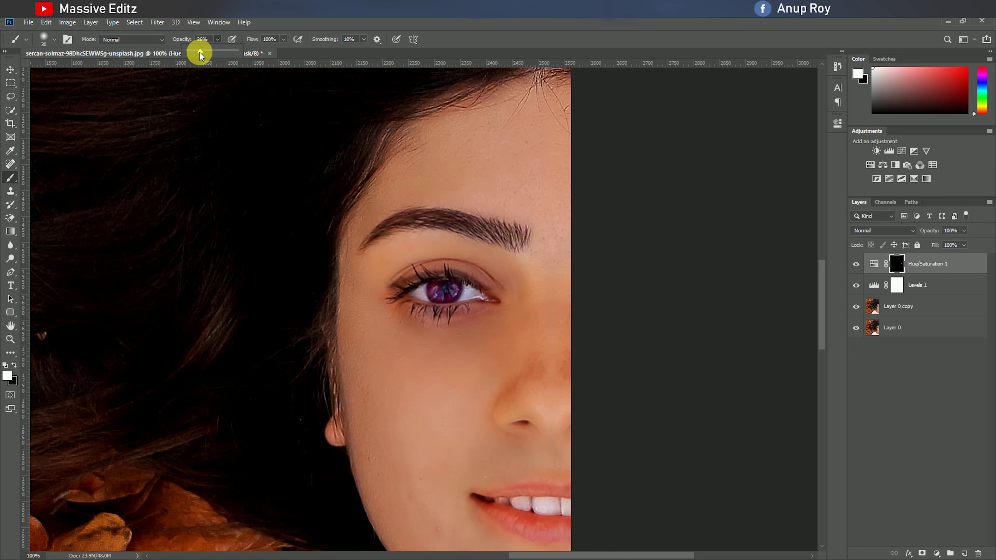
drag(433, 294, 456, 293)
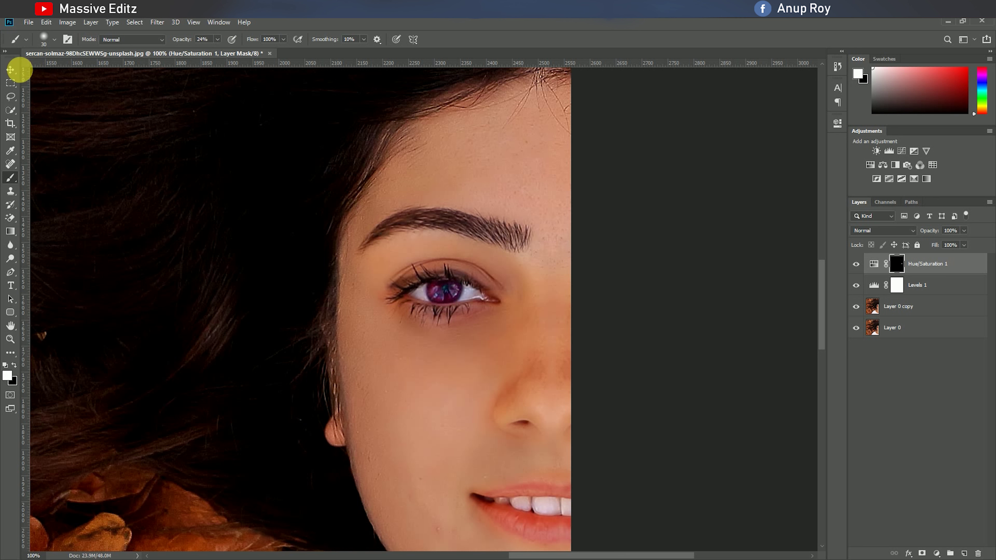
click(10, 69)
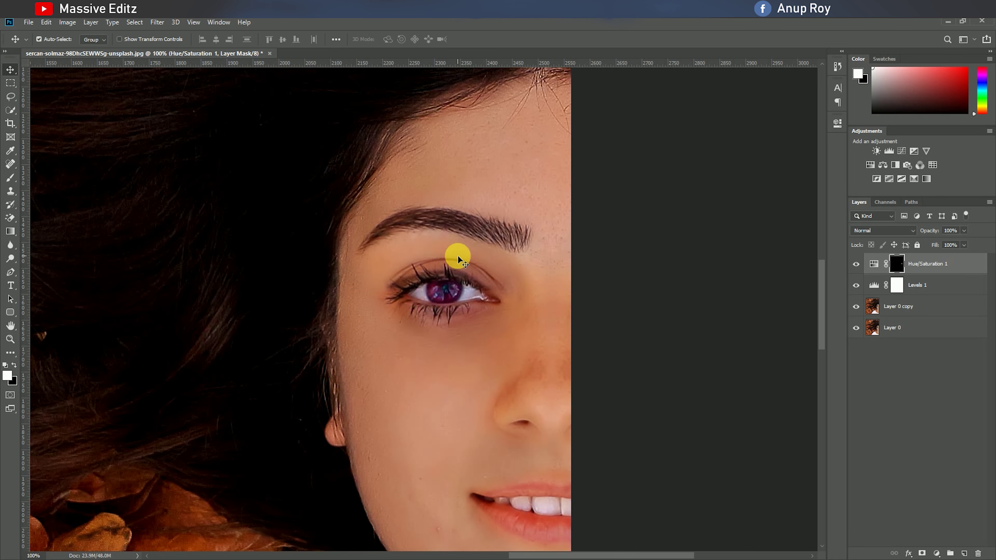
Add a Color Balance adjustment layer, setting the midtones' cyan–red to -3 and adjusting magenta–green and yellow–blue slightly
key(ctrl+minus)
key(ctrl+minus)
key(ctrl+minus)
key(ctrl+minus)
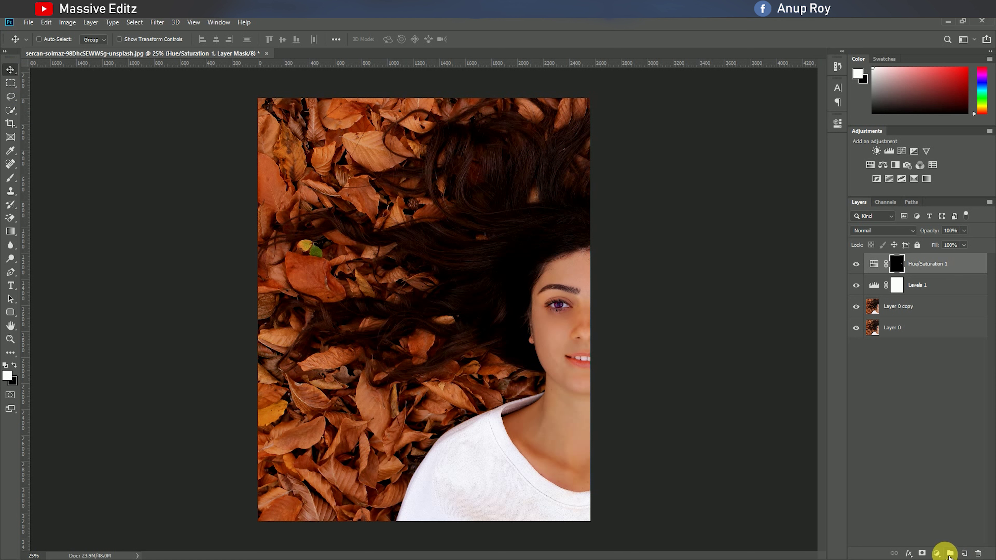
click(937, 553)
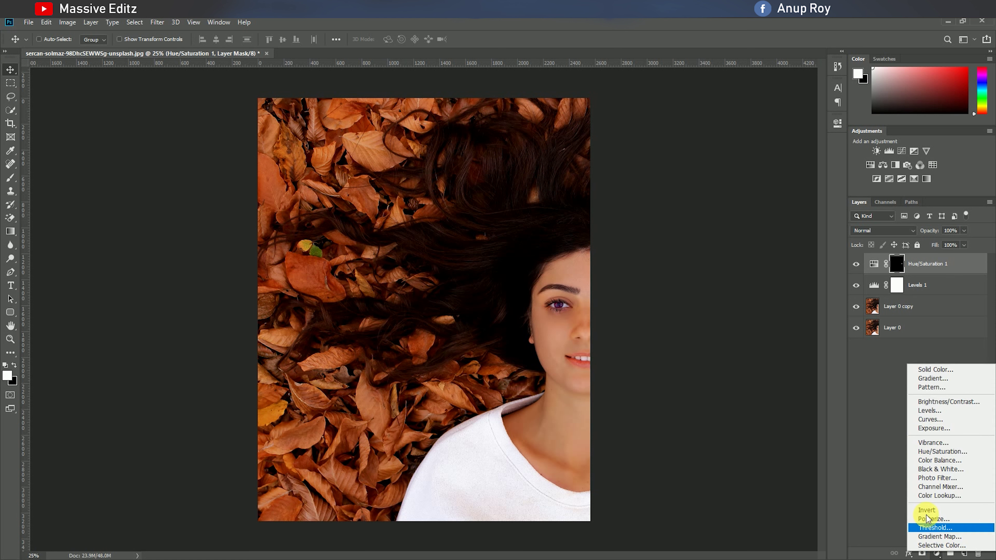
click(943, 462)
drag(736, 169, 750, 188)
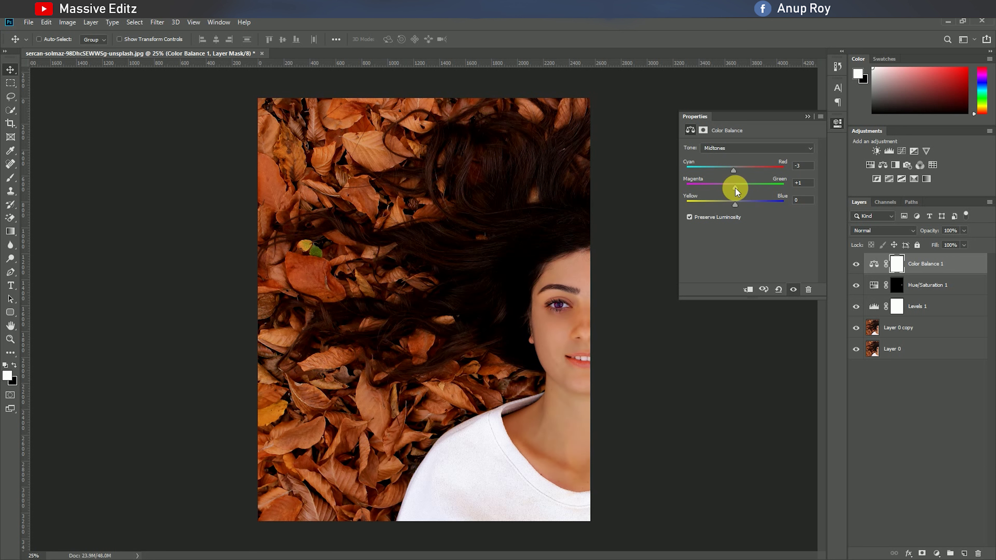
mouse_move(734, 206)
mouse_down()
mouse_move(752, 208)
mouse_move(726, 209)
mouse_move(742, 209)
mouse_up()
click(808, 116)
Add a Levels adjustment layer on top and move its black input level inward slightly to deepen the shadows
click(937, 553)
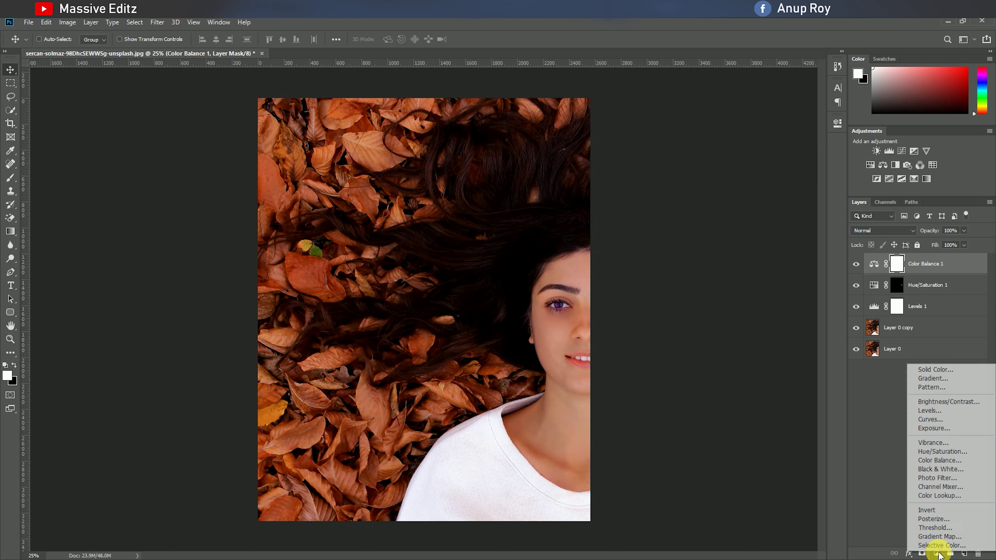
click(956, 411)
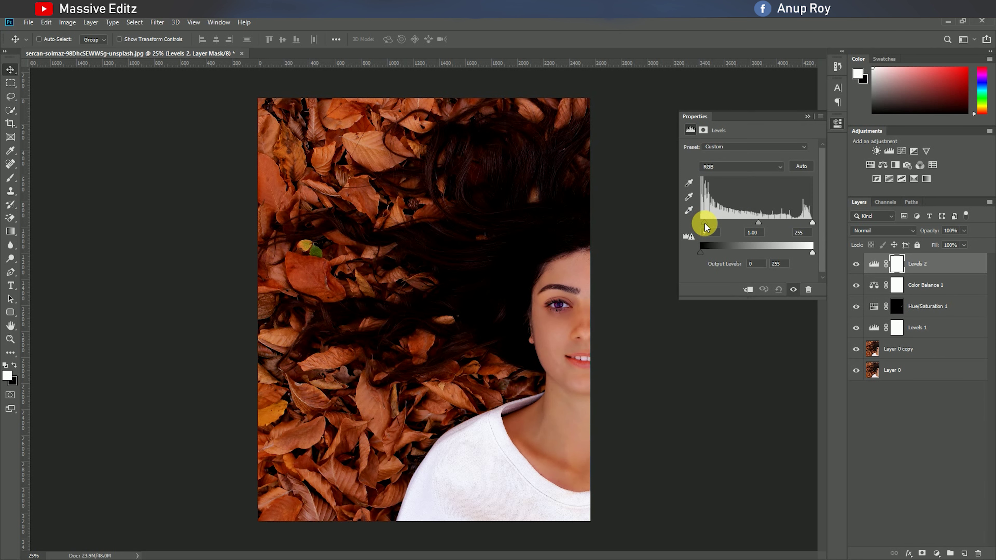
click(807, 117)
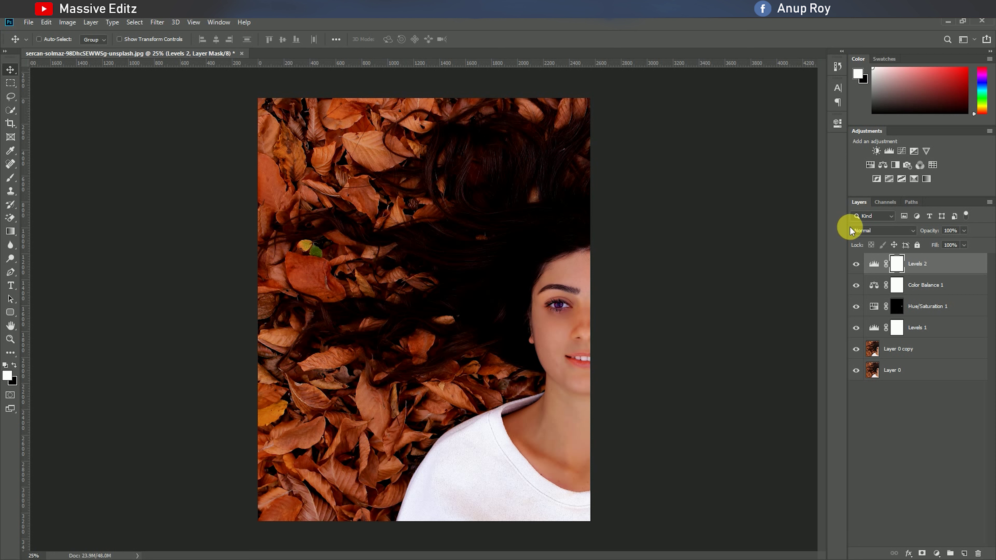
Stamp all visible layers into a new top layer and open it in the Camera Raw Filter
key(ctrl+shift+alt+e)
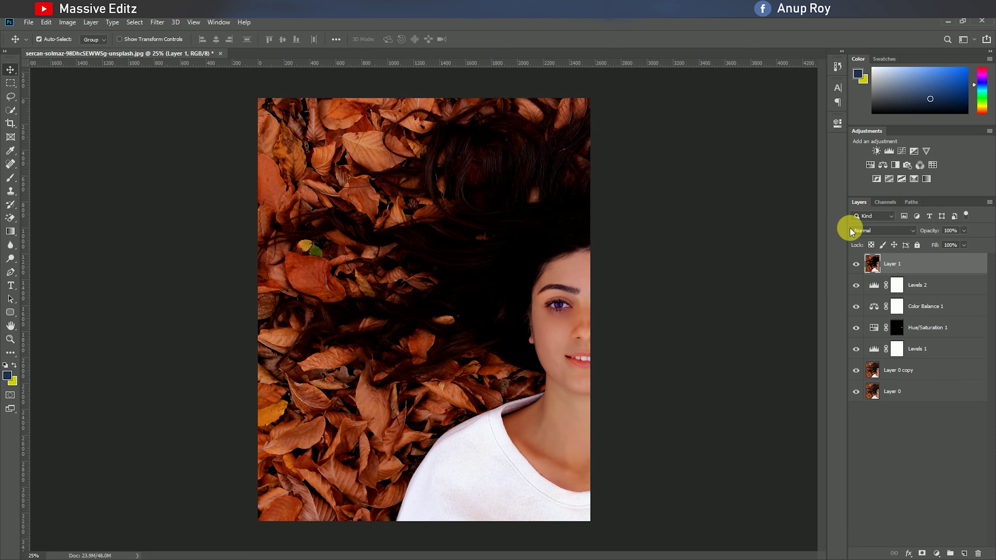
click(151, 24)
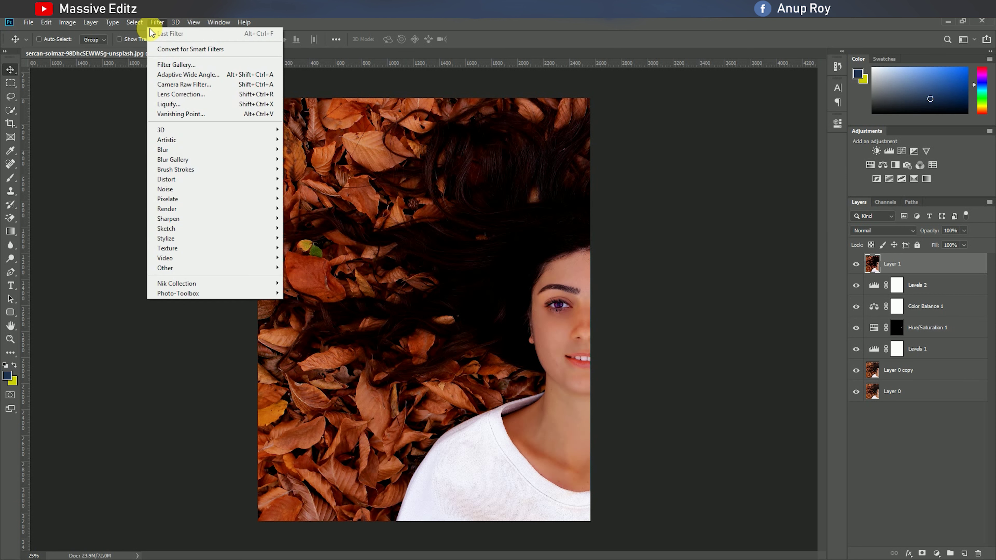
click(180, 85)
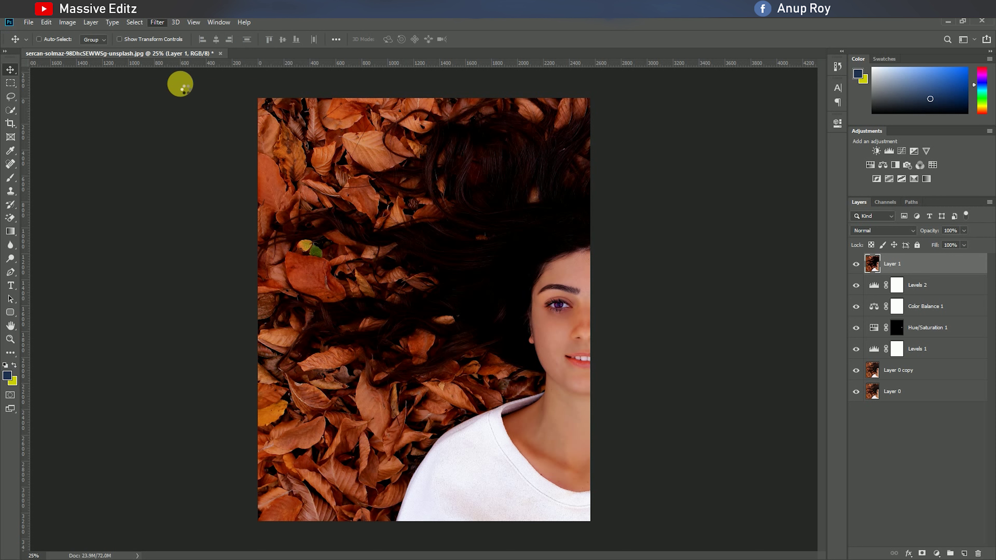
Set temperature +5, contrast +18, texture +14, clarity +13, dehaze +12 and vibrance -25, and raise the highlights slightly
drag(667, 214, 669, 214)
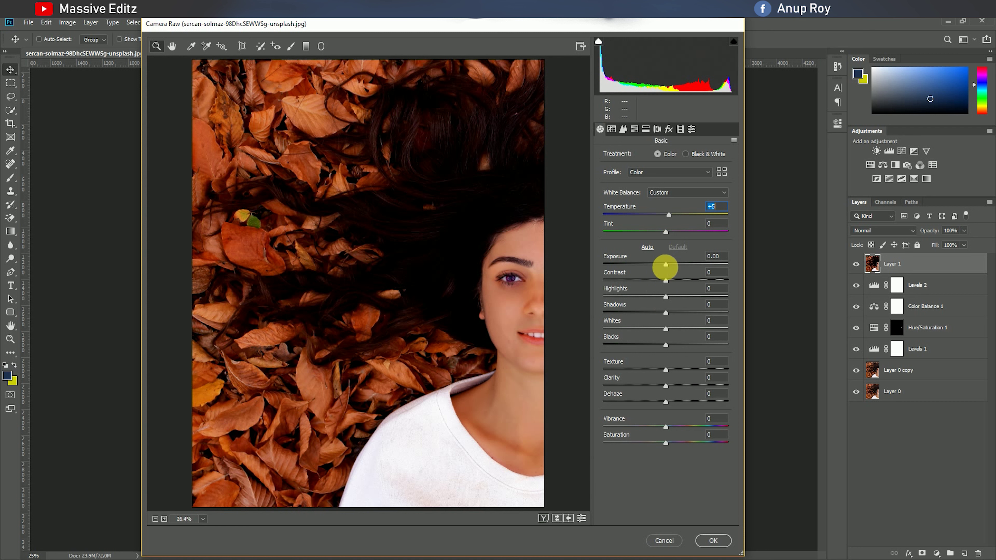
drag(667, 279, 677, 280)
mouse_move(666, 369)
mouse_down()
mouse_move(675, 370)
mouse_move(675, 395)
mouse_move(674, 386)
mouse_up()
drag(665, 426, 645, 434)
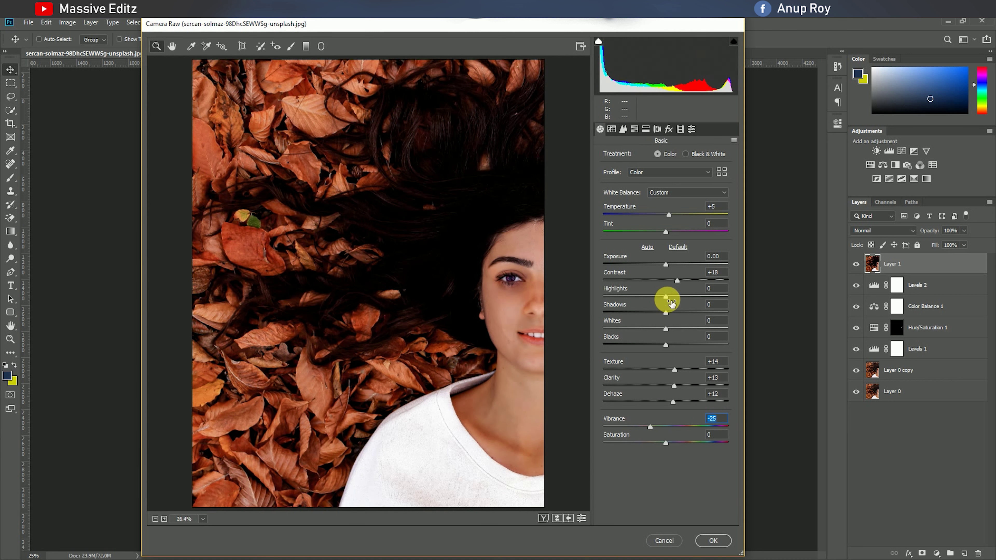
mouse_move(667, 299)
mouse_down()
mouse_move(658, 298)
mouse_move(674, 300)
mouse_up()
Lift the RGB point curve's black output to about 37, add points at 65/63 and 158/169, and apply slight luminance noise reduction
click(611, 129)
click(633, 299)
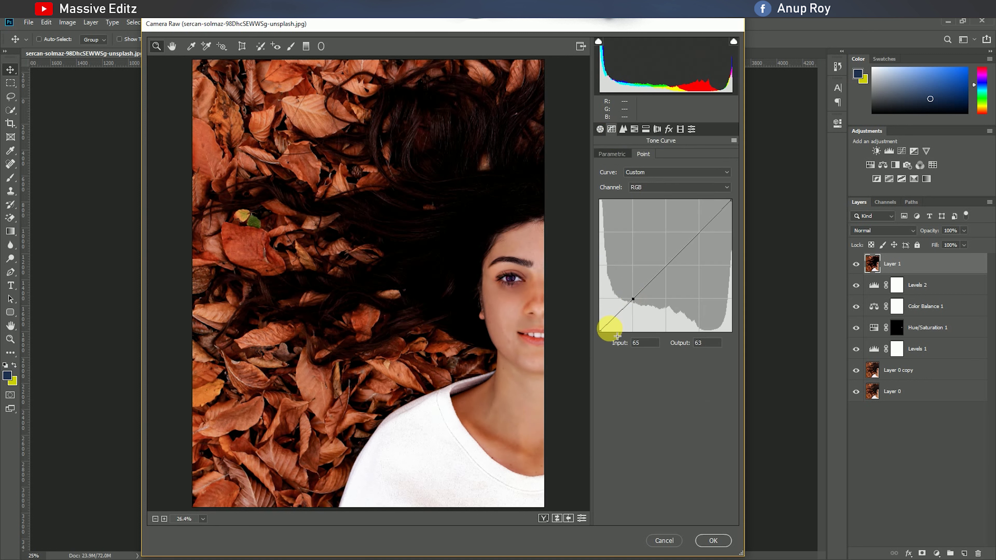
drag(600, 330, 598, 317)
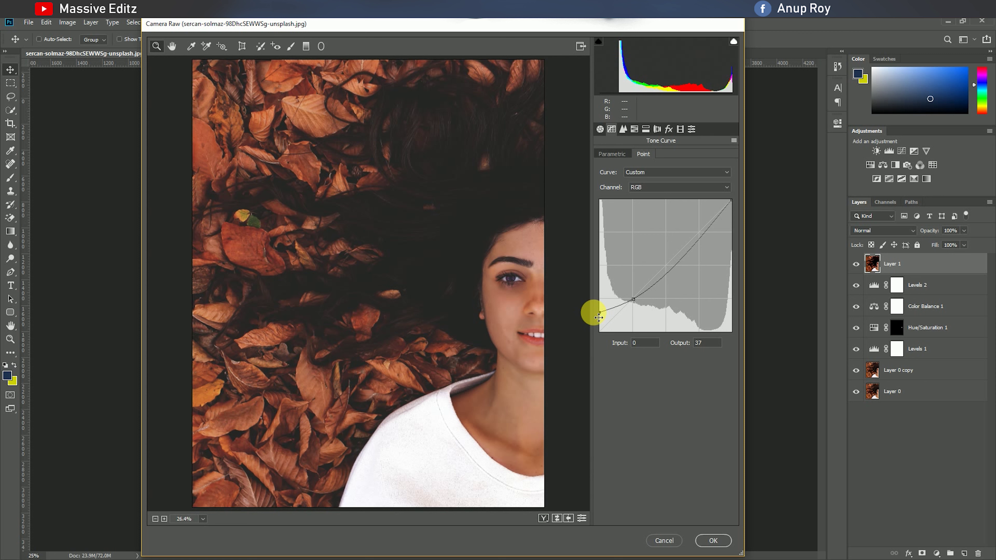
drag(684, 247, 681, 244)
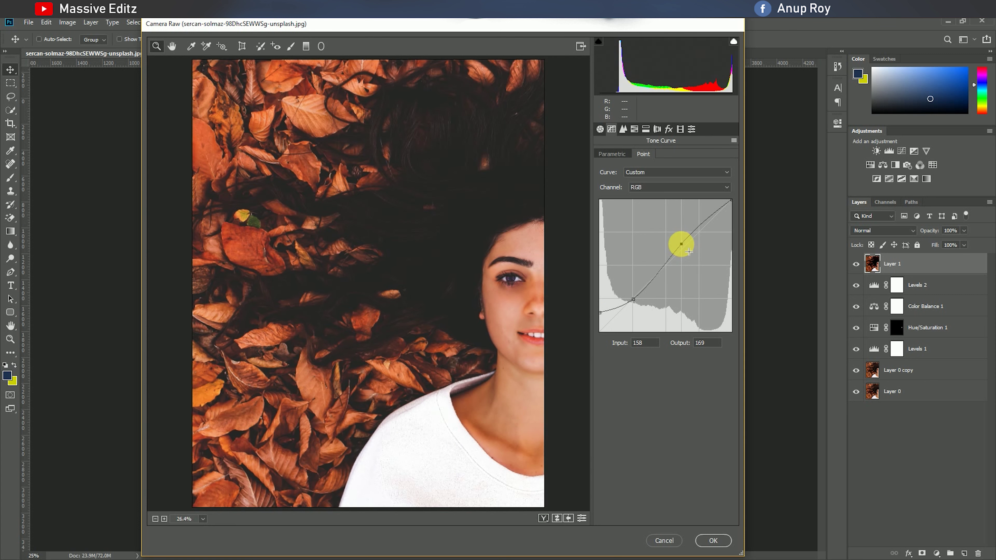
click(623, 129)
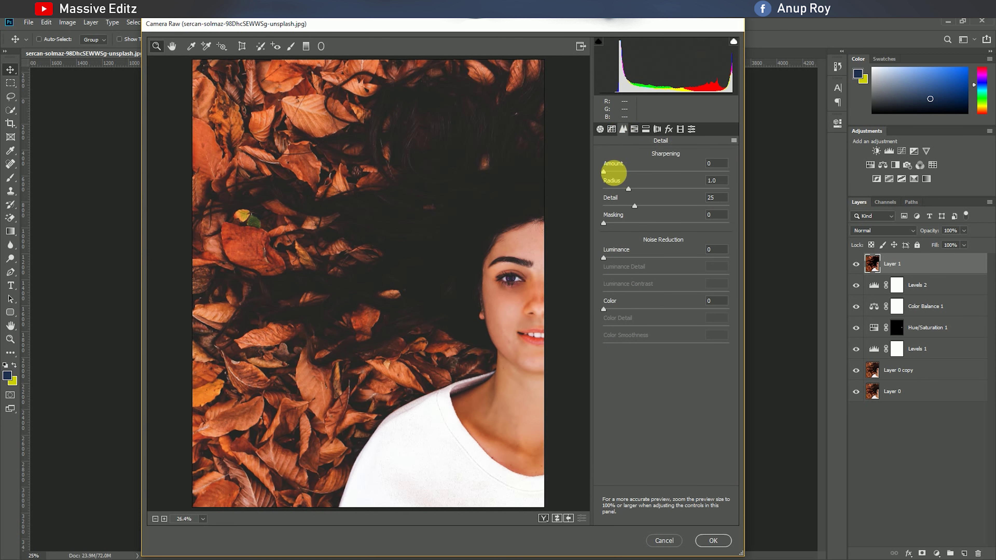
drag(606, 259, 617, 260)
Shift the HSL hues to reds +50, oranges -4, greens -100 and aquas -90, and lower the yellows
click(634, 129)
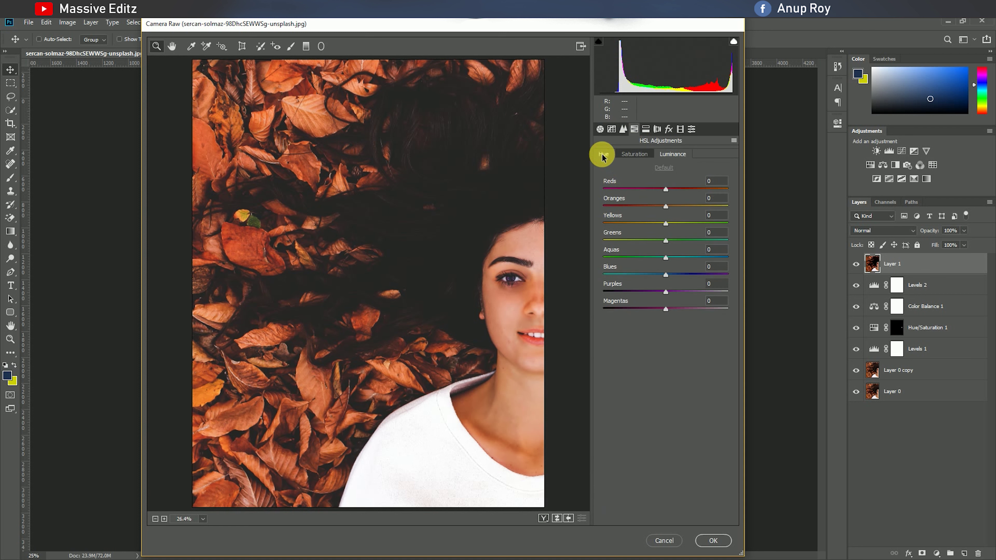
drag(666, 190, 600, 236)
drag(665, 258, 610, 257)
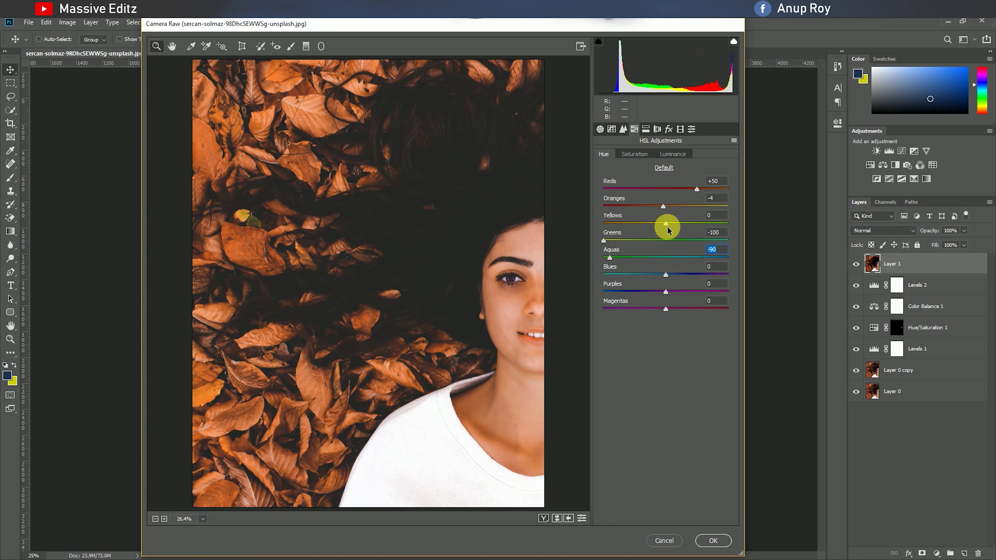
drag(665, 223, 637, 208)
Set the HSL saturation of oranges to -26, adjust the reds slightly and strongly reduce the aquas and blues
click(645, 157)
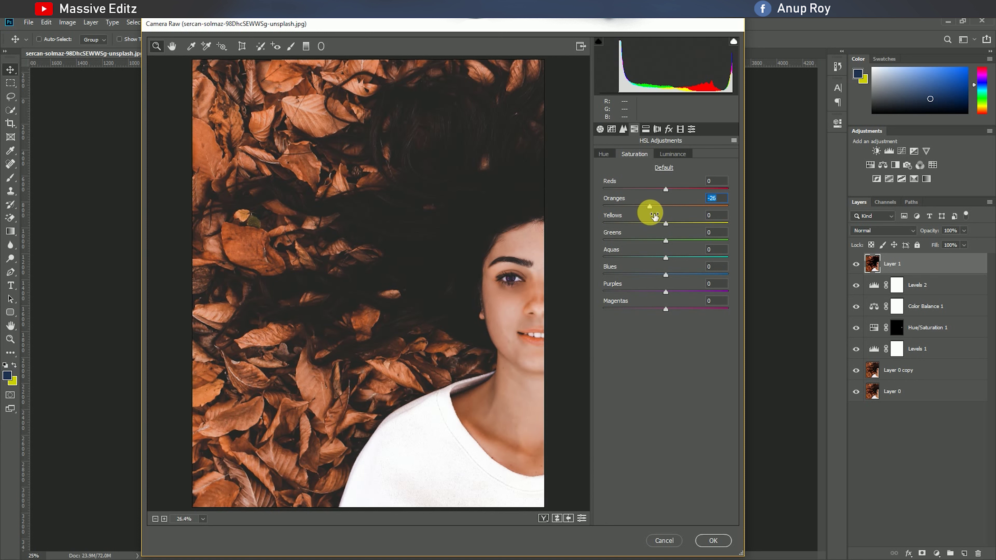
mouse_move(668, 191)
mouse_down()
mouse_move(734, 196)
mouse_move(662, 196)
mouse_move(671, 198)
mouse_up()
drag(666, 259, 618, 275)
Set the HSL luminance to reds -1, oranges -3, yellows +8, greens +100 and aquas +100
click(670, 154)
mouse_move(666, 207)
mouse_down()
mouse_move(694, 206)
mouse_move(651, 213)
mouse_move(665, 221)
mouse_move(696, 191)
mouse_move(663, 198)
mouse_up()
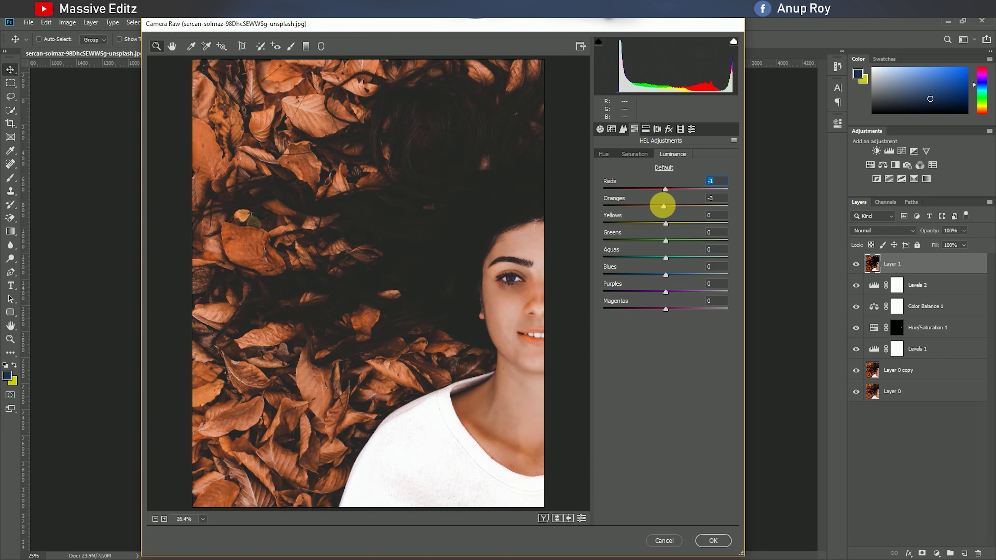
drag(672, 249, 753, 256)
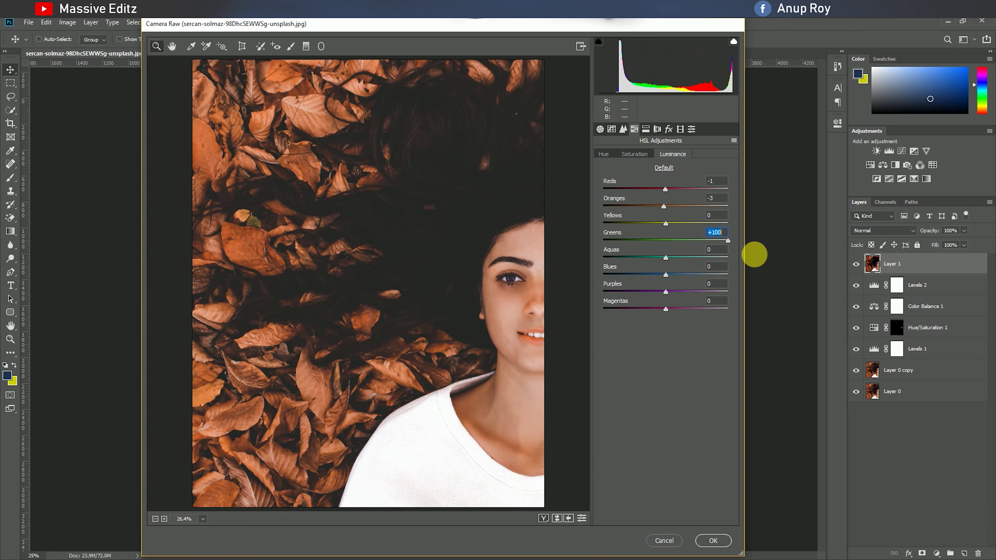
drag(665, 259, 744, 260)
mouse_move(662, 223)
mouse_down()
mouse_move(764, 238)
mouse_move(666, 226)
mouse_up()
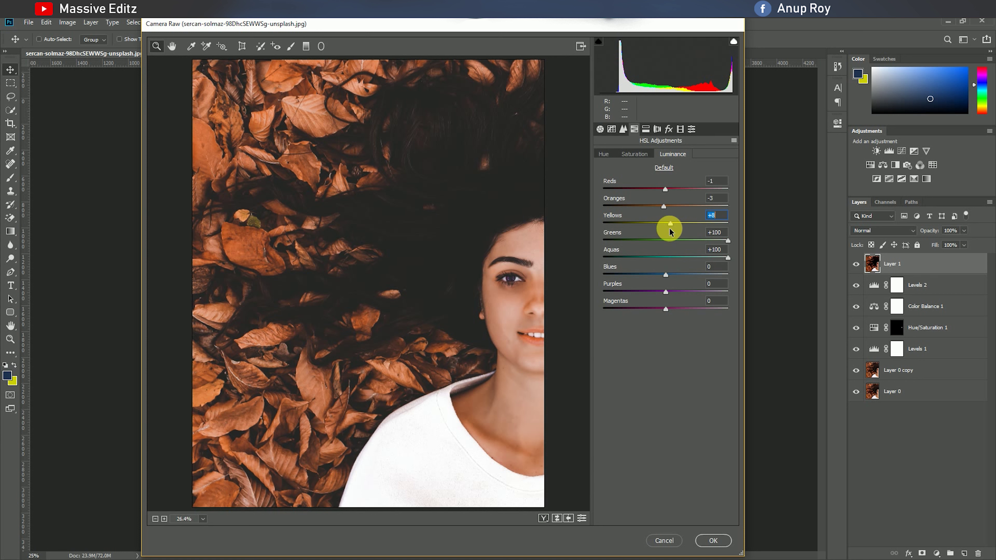
Set the split-toning highlights hue to about 170 and the post-crop vignetting amount to -16
click(650, 126)
drag(602, 172, 657, 182)
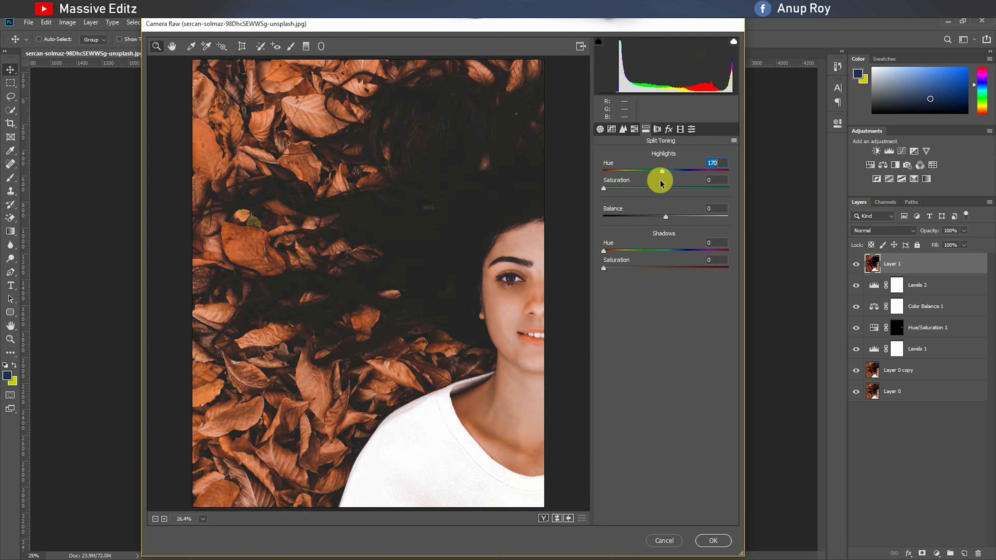
click(657, 129)
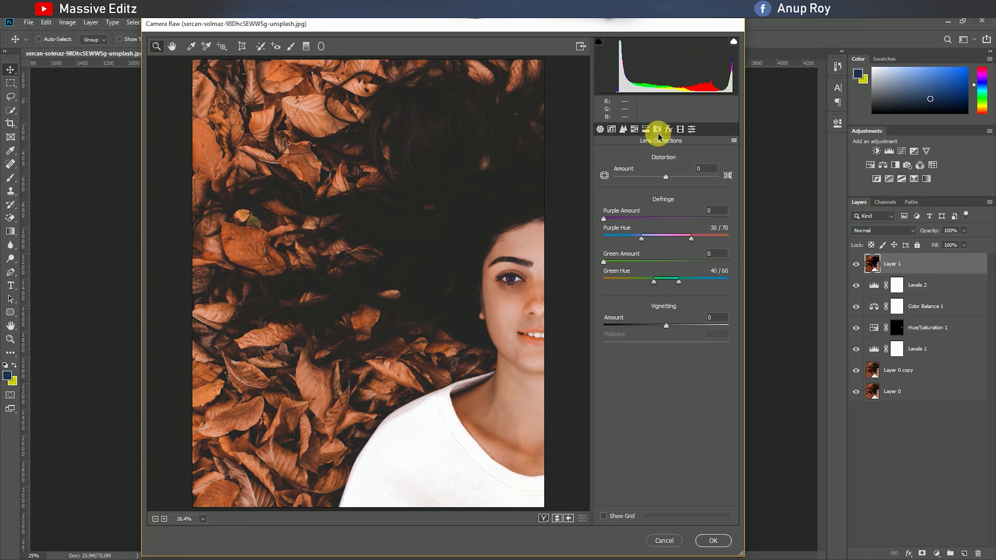
click(669, 129)
drag(665, 264, 656, 263)
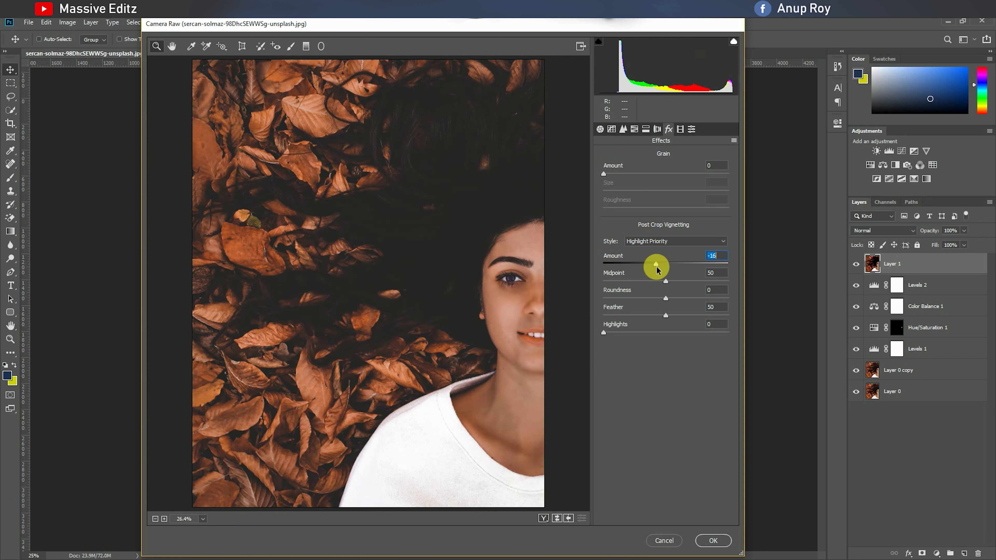
Calibrate the colours with shadows tint -8, green primary hue -4 and saturation +1, and blue primary hue -31
click(679, 129)
mouse_move(670, 200)
mouse_down()
mouse_move(647, 209)
mouse_move(661, 208)
mouse_up()
mouse_move(666, 276)
mouse_down()
mouse_move(694, 276)
mouse_move(640, 277)
mouse_move(640, 292)
mouse_move(656, 276)
mouse_move(663, 291)
mouse_up()
drag(663, 326, 646, 325)
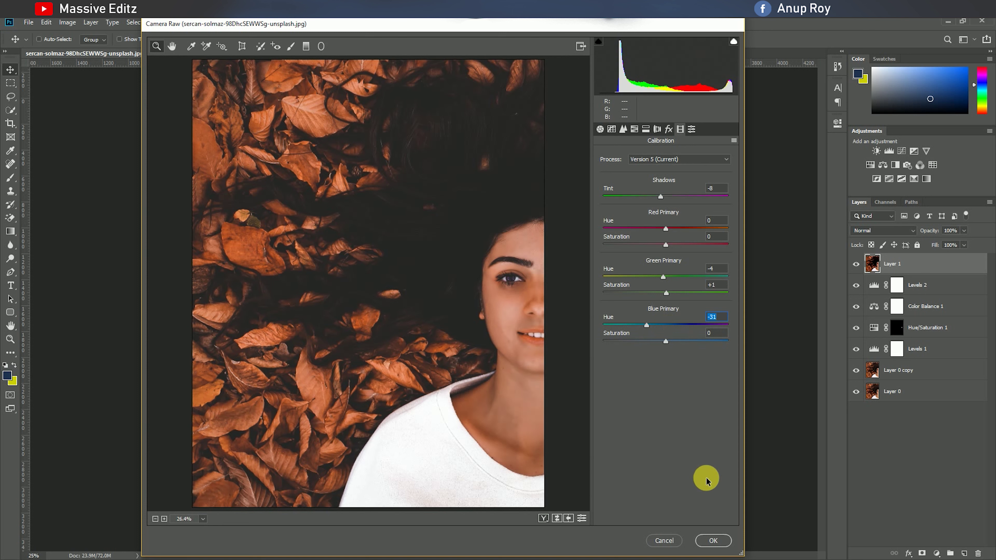
Move the upper point of the RGB point tone curve to input 154, output 173, and apply the Camera Raw filter
click(612, 128)
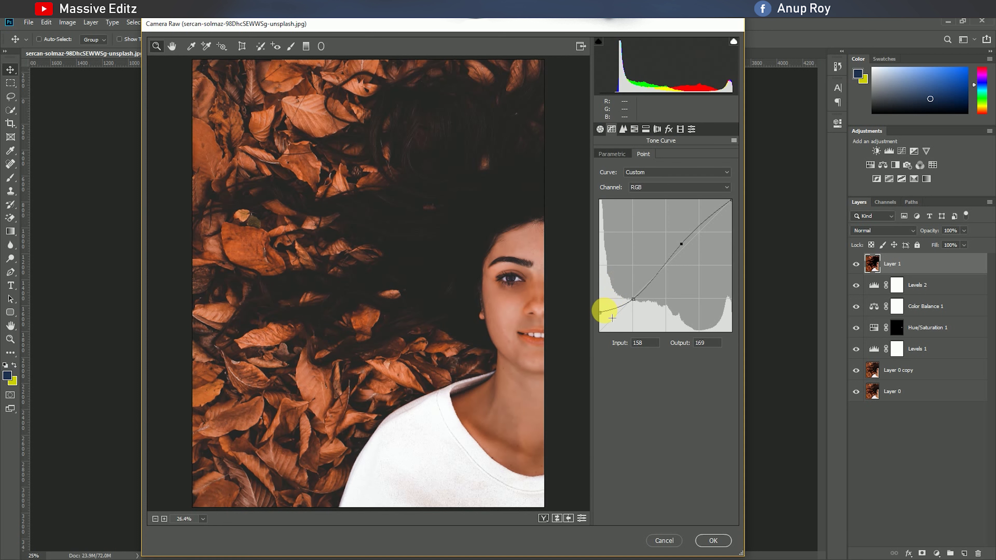
mouse_move(681, 244)
mouse_down()
mouse_move(688, 252)
mouse_move(678, 241)
mouse_up()
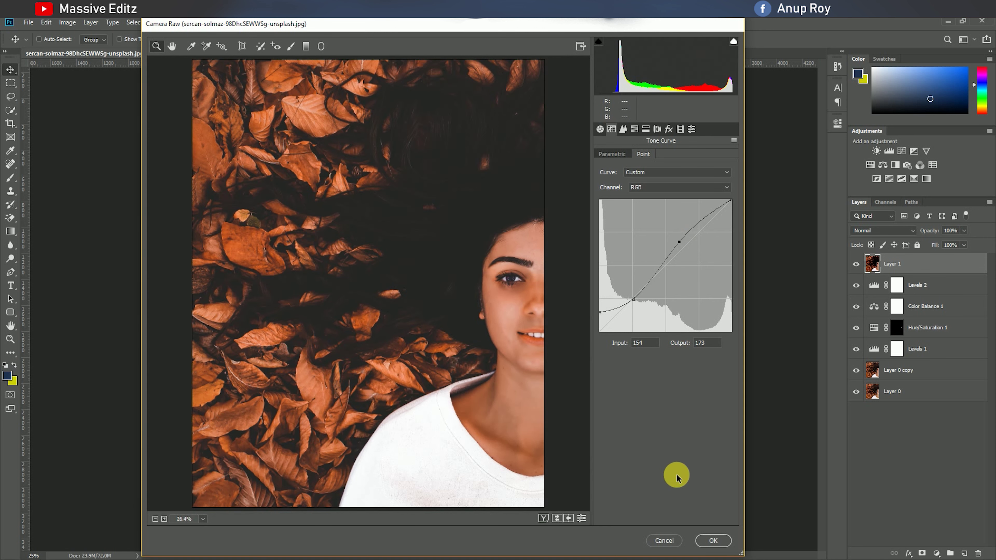
click(706, 537)
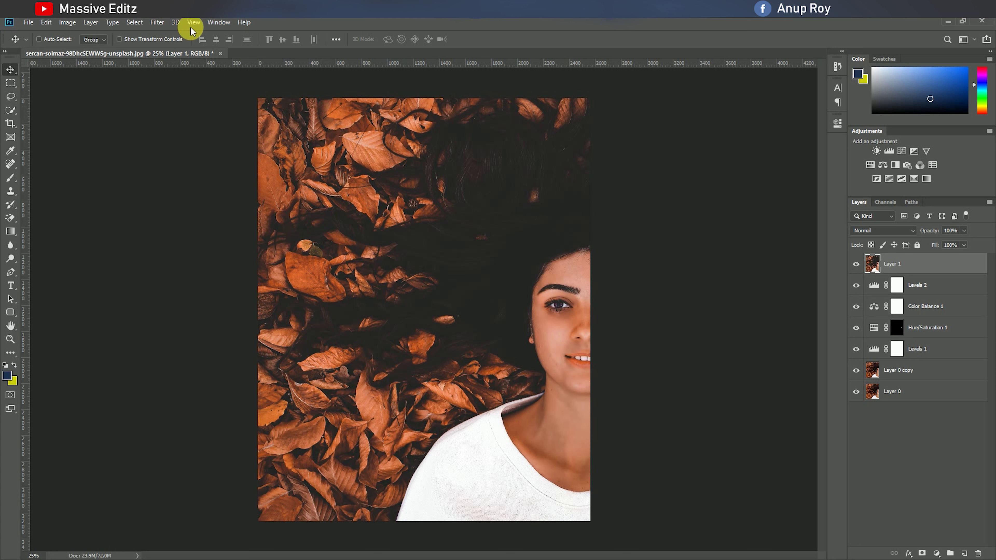
Open Layer 1 in the Nik Collection's Color Efex Pro 4 filter
click(157, 22)
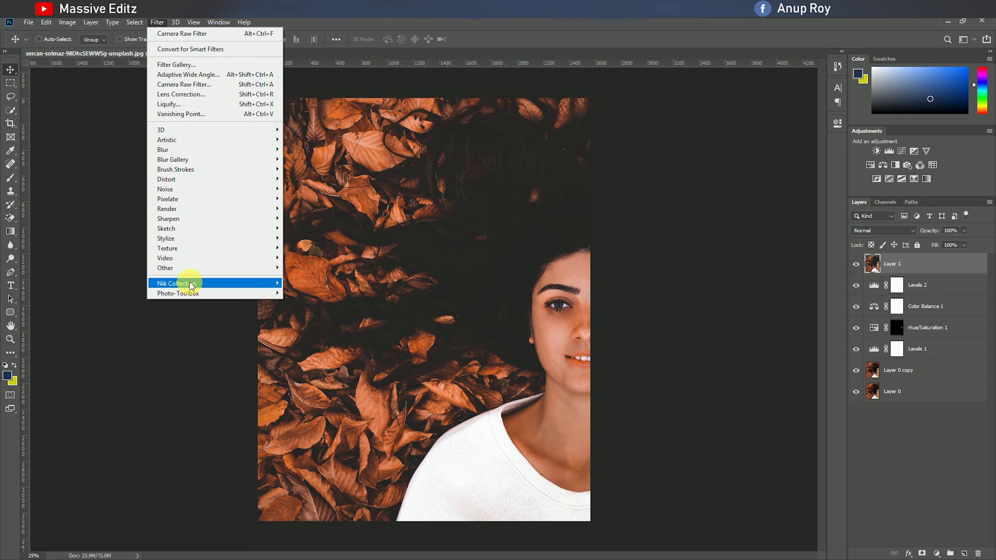
mouse_move(191, 285)
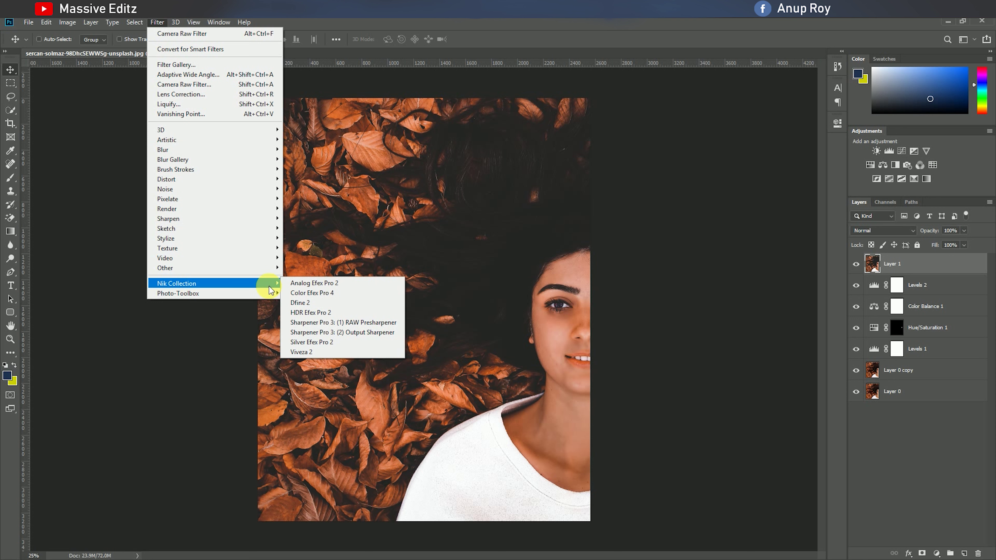
click(338, 294)
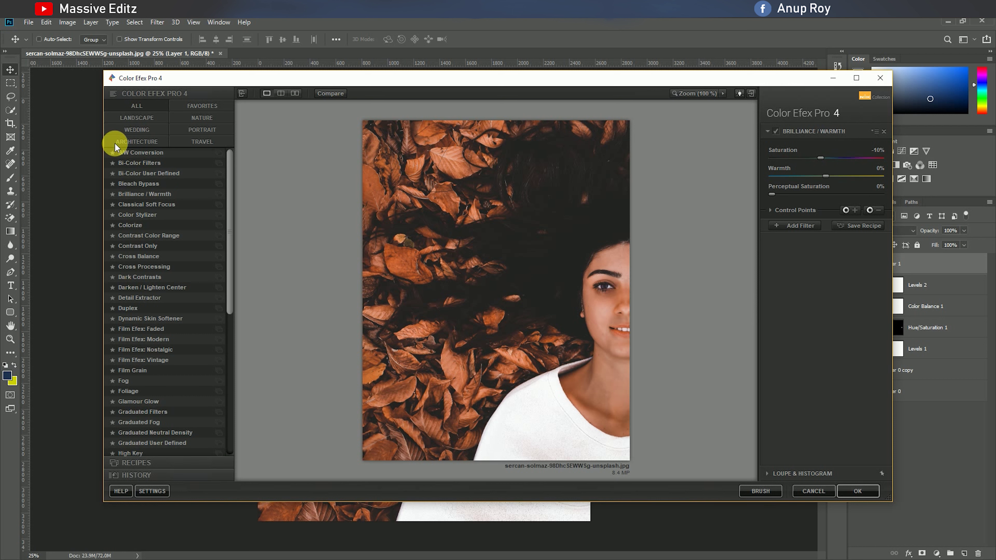
Preview the filters from B/W Conversion through Bi-Color, Bleach Bypass, Brilliance / Warmth and Classical Soft Focus to Color Stylizer on the portrait
click(130, 153)
click(141, 162)
click(140, 173)
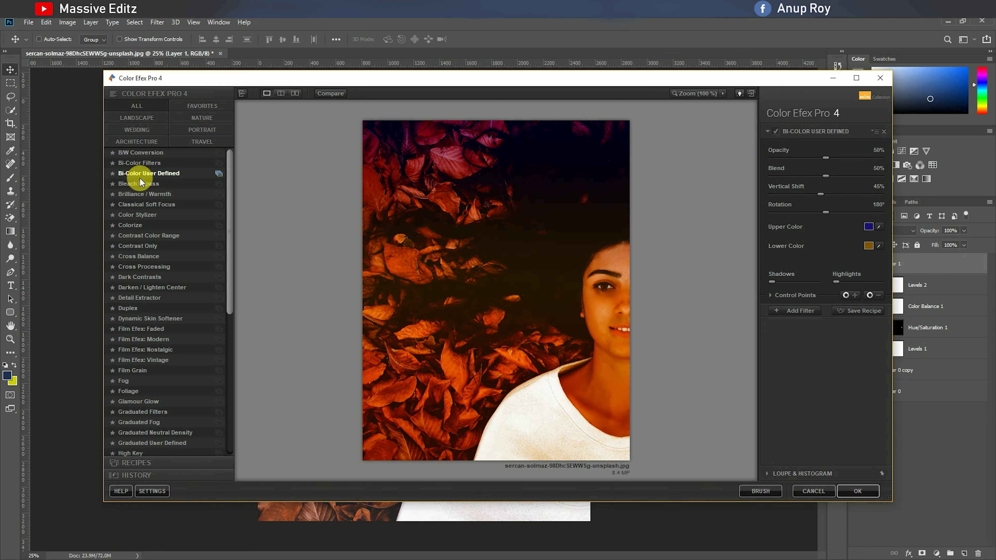
click(140, 186)
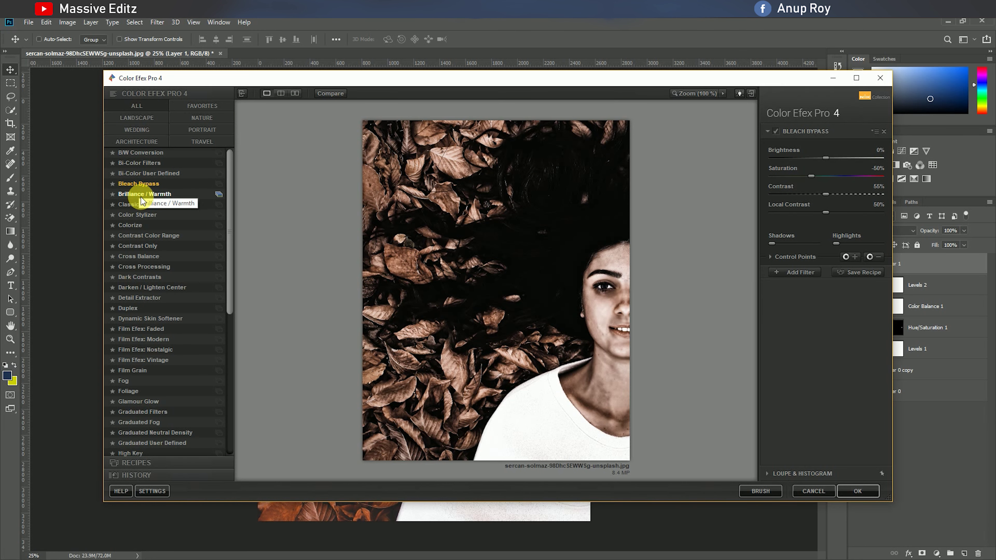
click(139, 193)
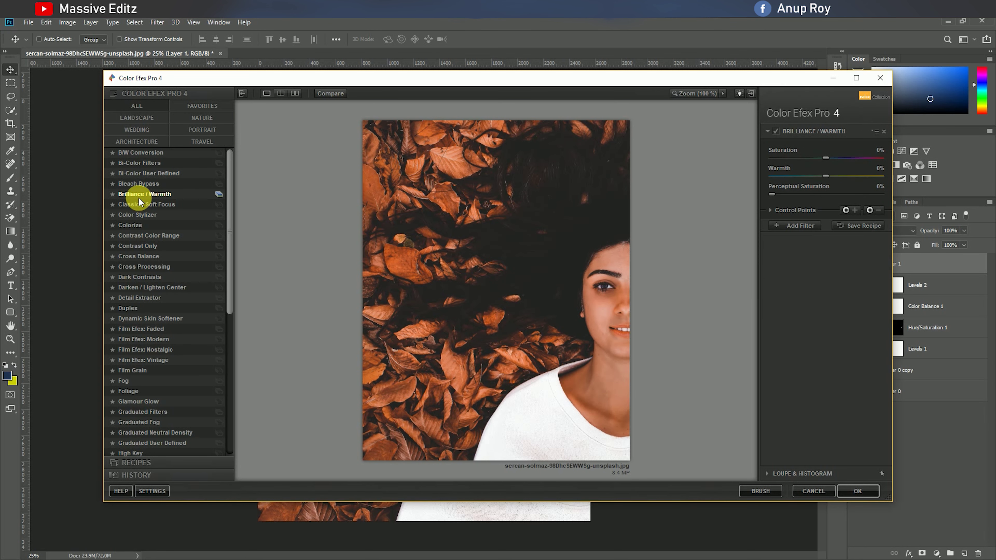
click(147, 205)
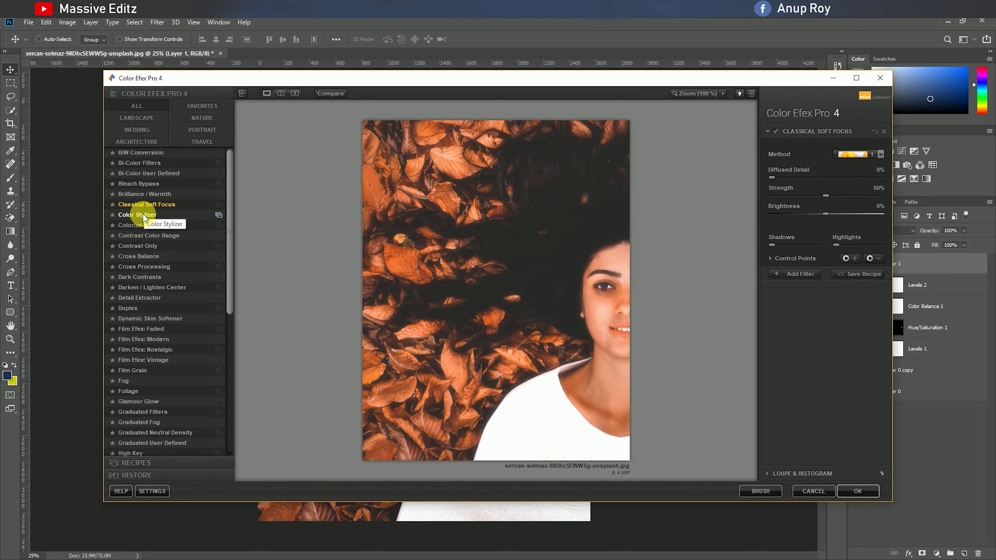
click(143, 216)
Choose the Colorize filter, set its strength to 7%, and compare the other methods before settling on method 6
click(142, 228)
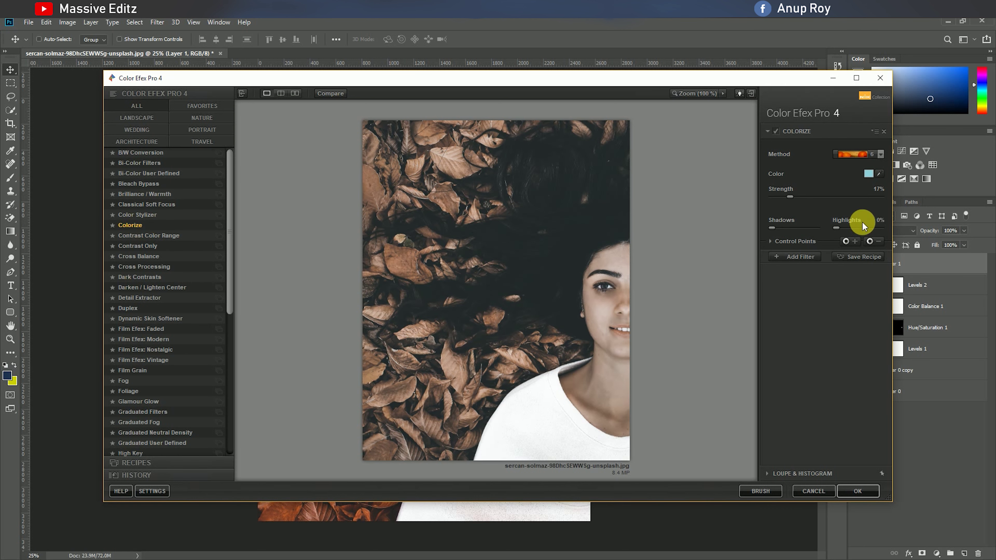
mouse_move(791, 195)
mouse_down()
mouse_move(817, 201)
mouse_move(785, 196)
mouse_up()
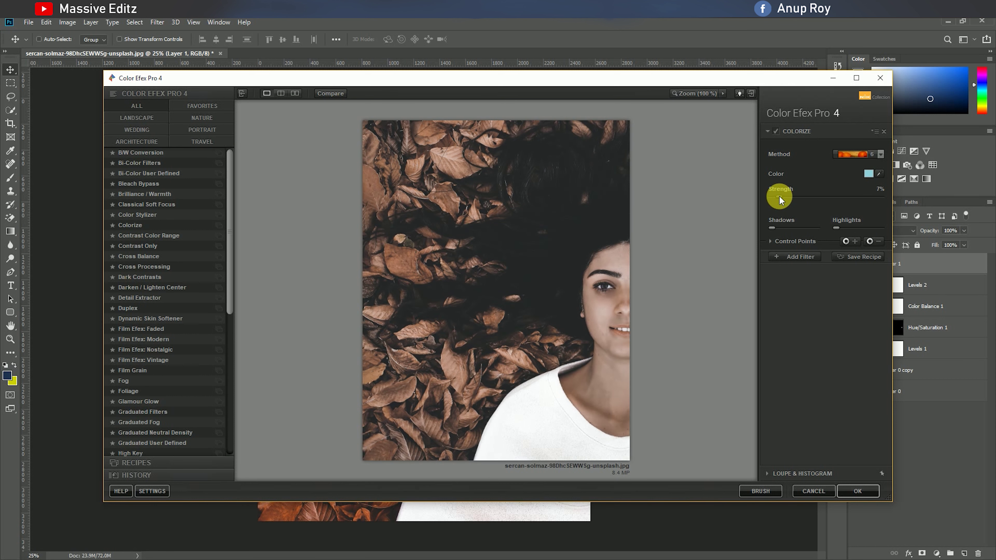
click(881, 154)
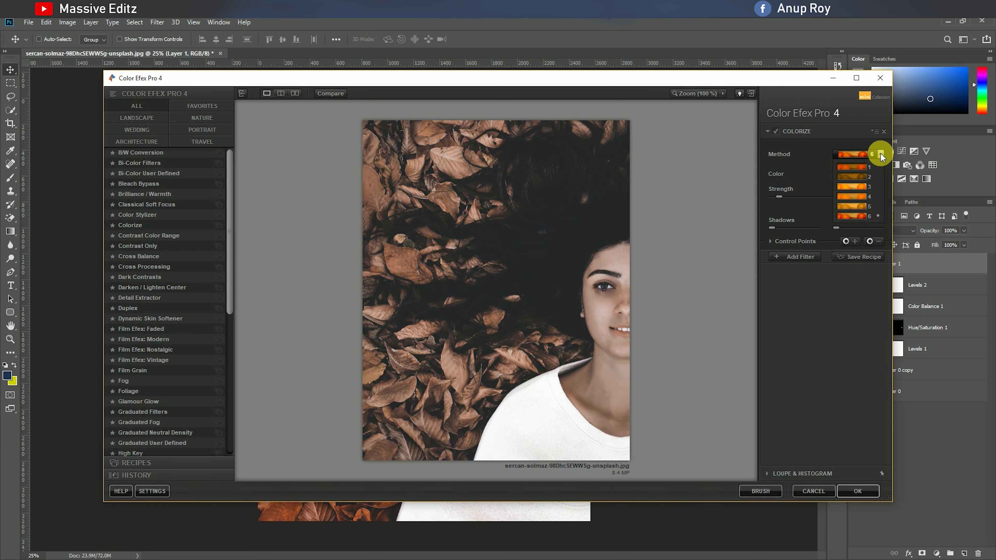
click(868, 170)
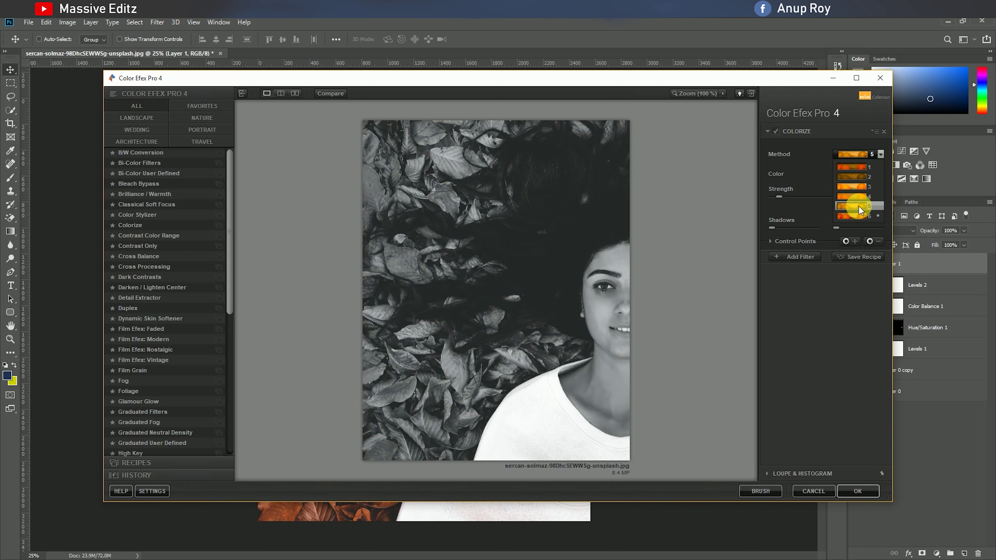
click(858, 215)
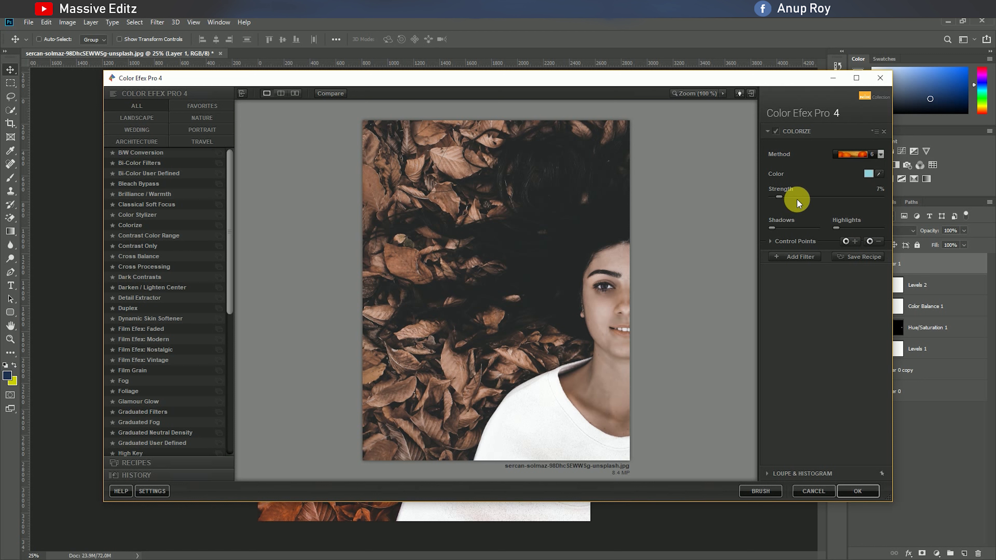
Raise the Colorize highlights amount, set the strength to 0%, and apply the filter to the image
mouse_move(771, 228)
mouse_down()
mouse_move(786, 232)
mouse_move(760, 232)
mouse_up()
drag(835, 227, 854, 230)
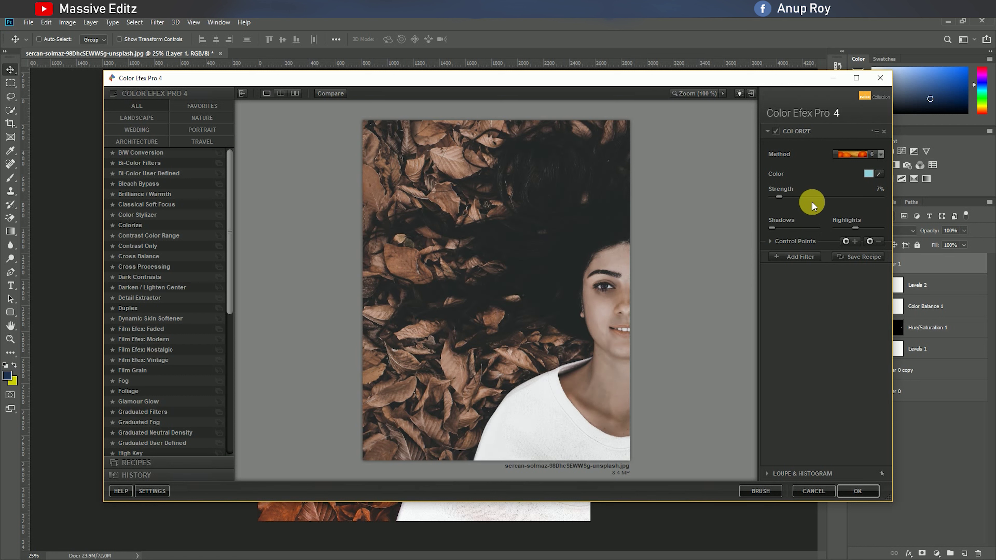
drag(778, 196, 759, 217)
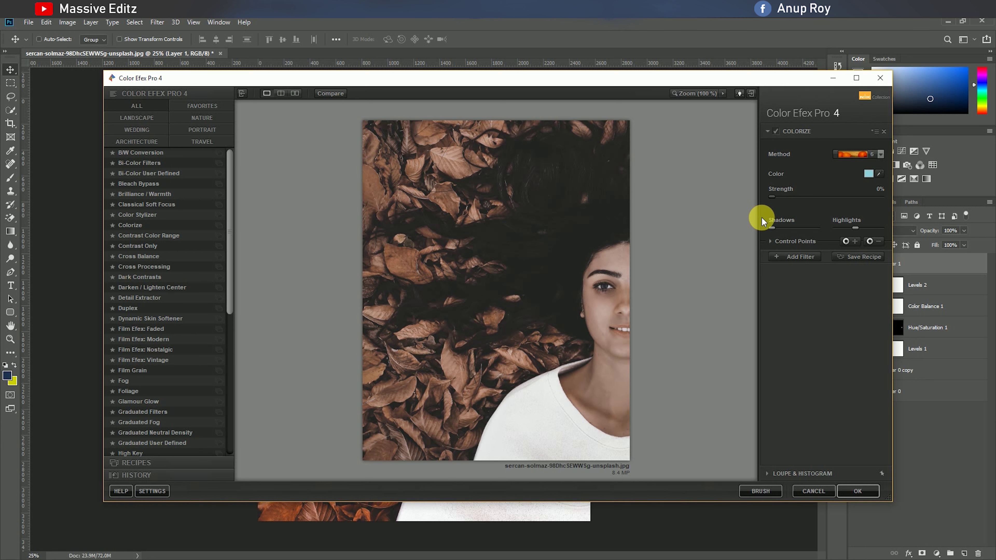
click(848, 490)
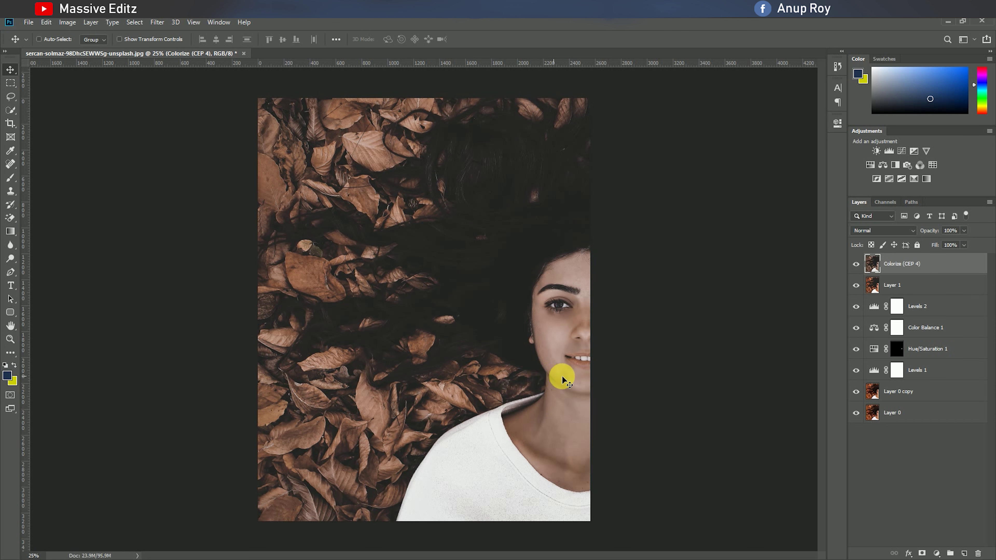
Add a Levels adjustment layer above the Colorize layer and adjust its input levels
click(937, 553)
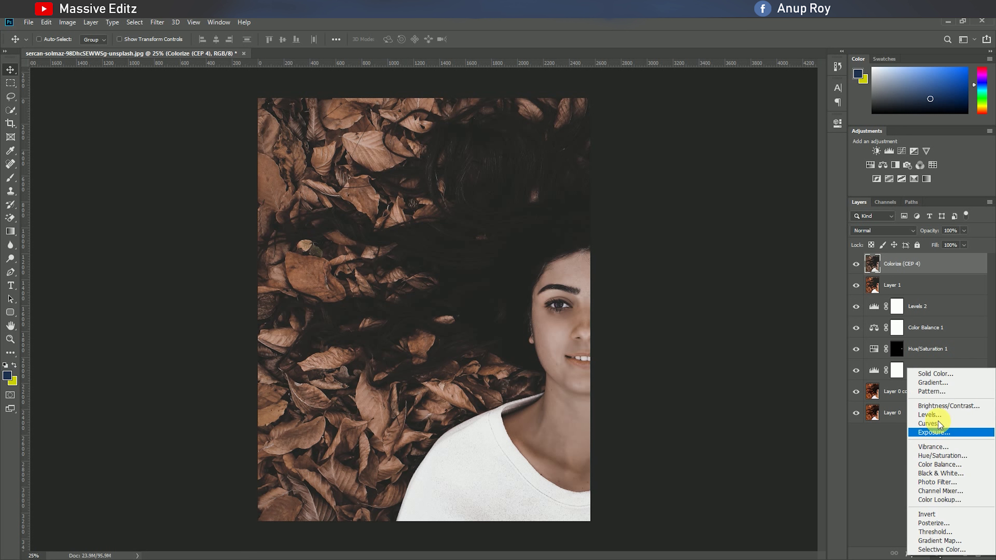
click(930, 415)
drag(749, 223, 703, 222)
click(807, 117)
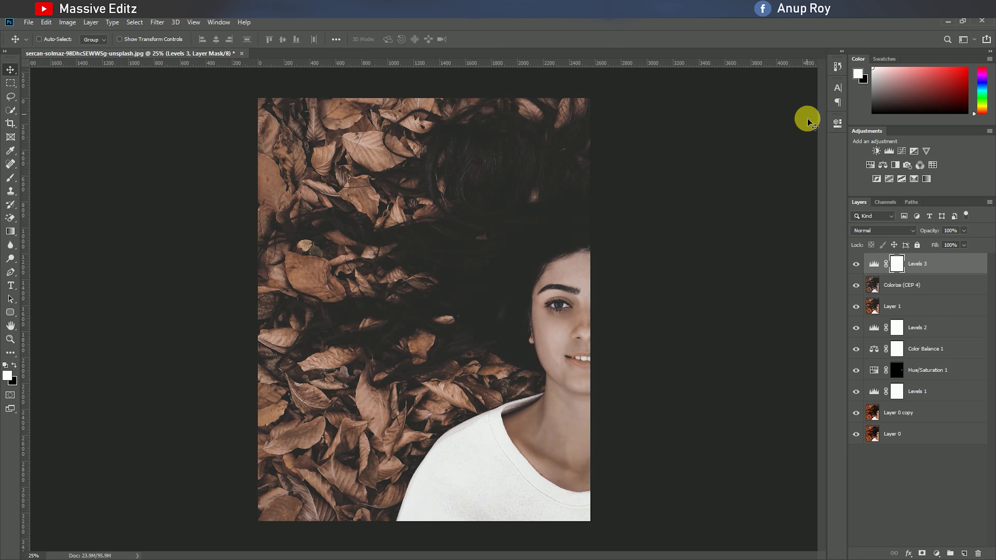
Add a Hue/Saturation adjustment layer on top with hue +2 and saturation +34
click(936, 553)
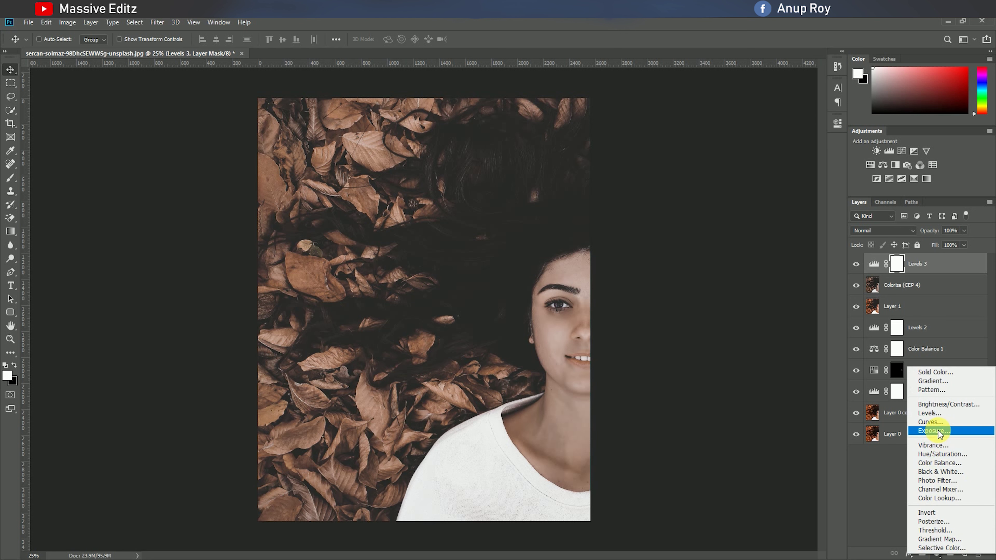
click(941, 453)
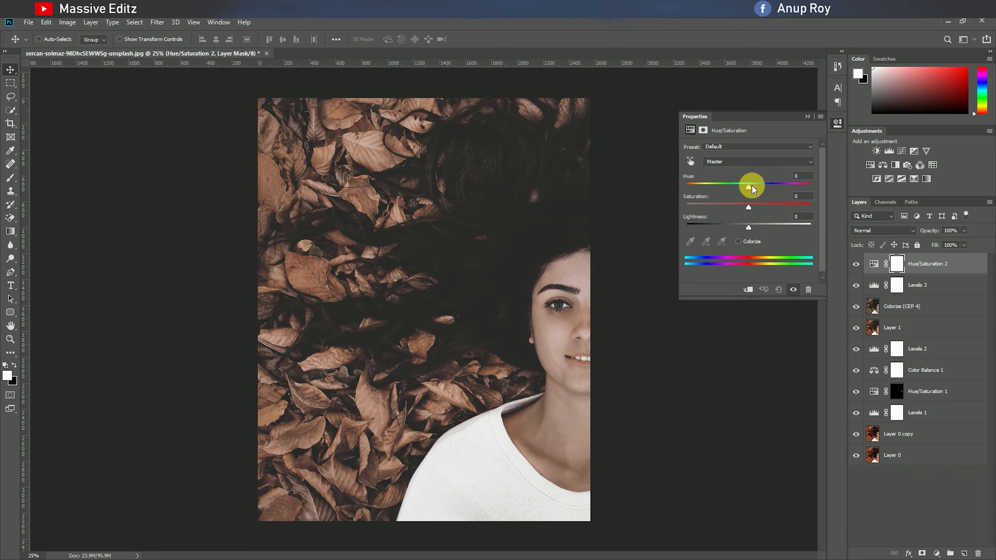
drag(748, 187, 764, 208)
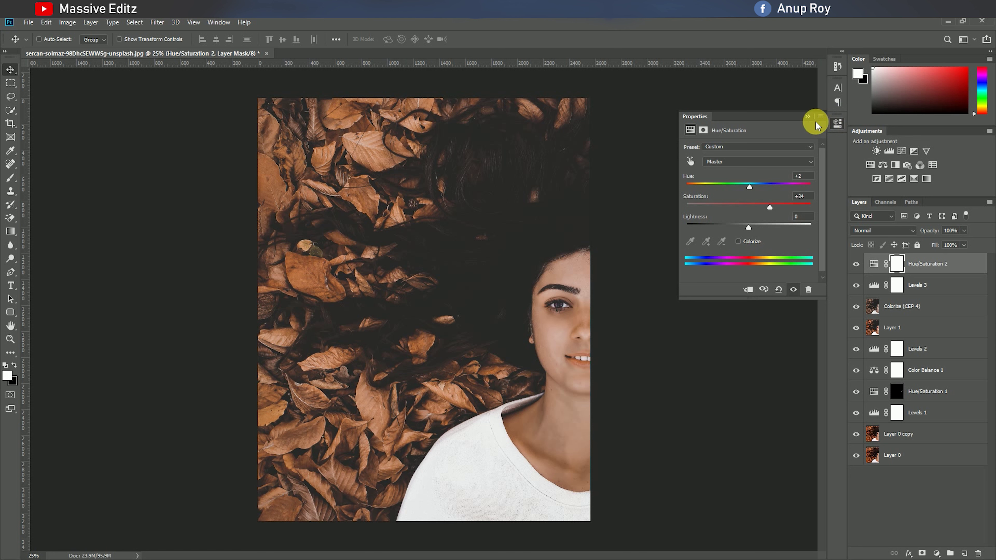
click(807, 116)
Stamp all visible layers into a new top layer and hide every layer between it and Layer 0
key(ctrl)
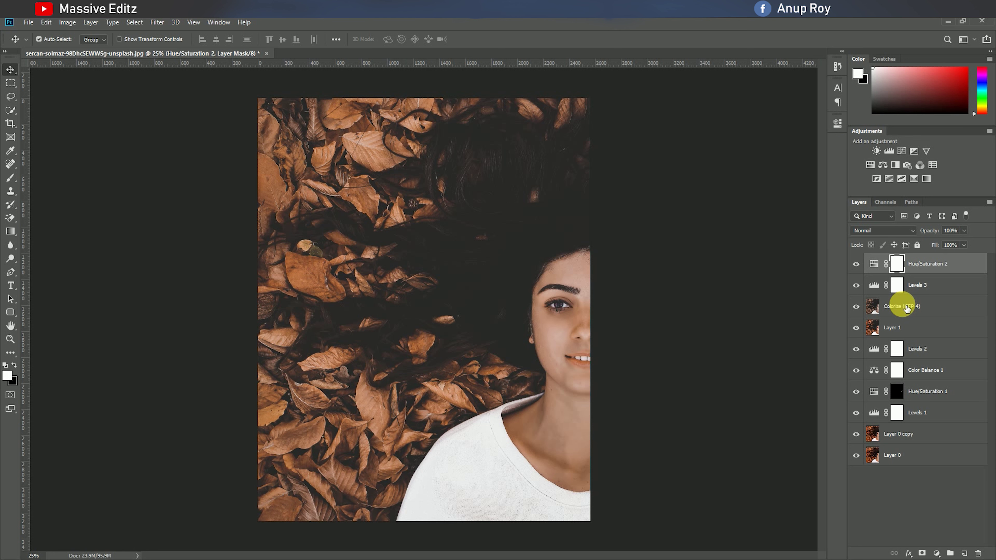
key(ctrl+shift+alt+e)
drag(858, 285, 856, 455)
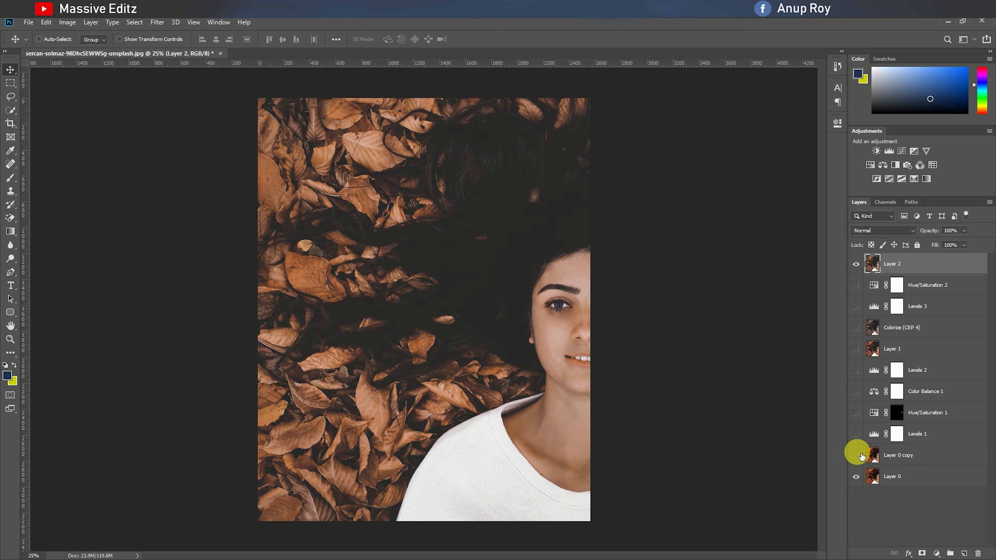
Toggle the stamped top layer's visibility to compare the finished grade with the original photo
click(857, 267)
click(857, 266)
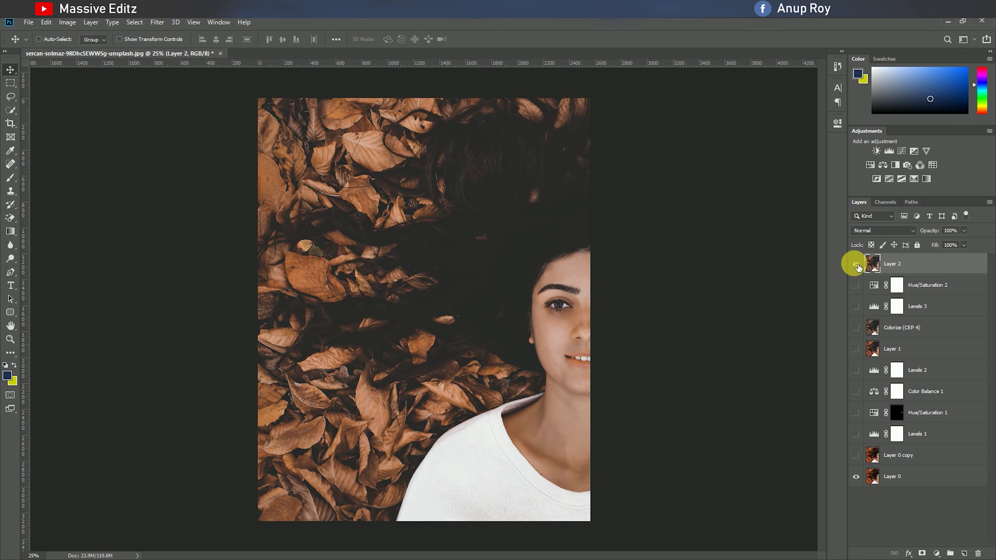
click(857, 266)
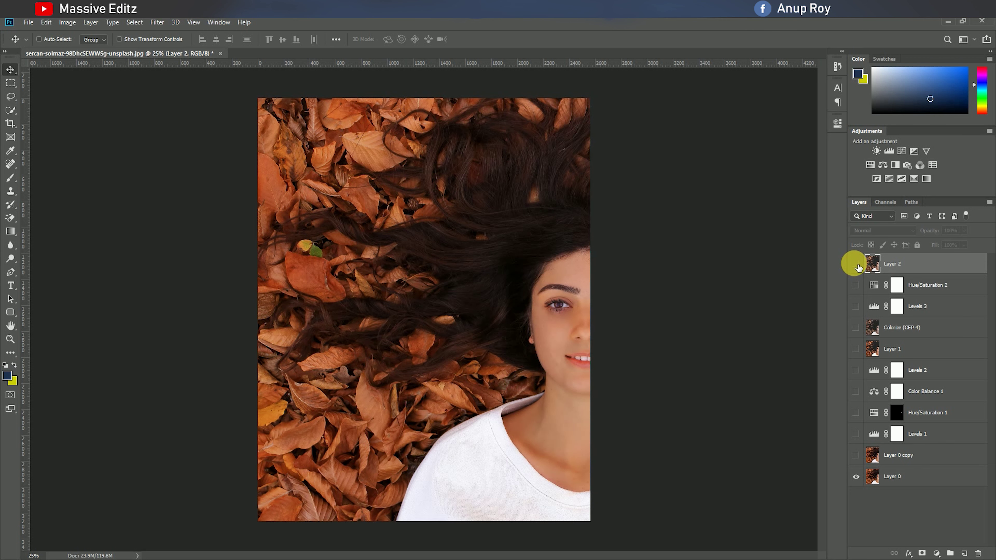
click(857, 266)
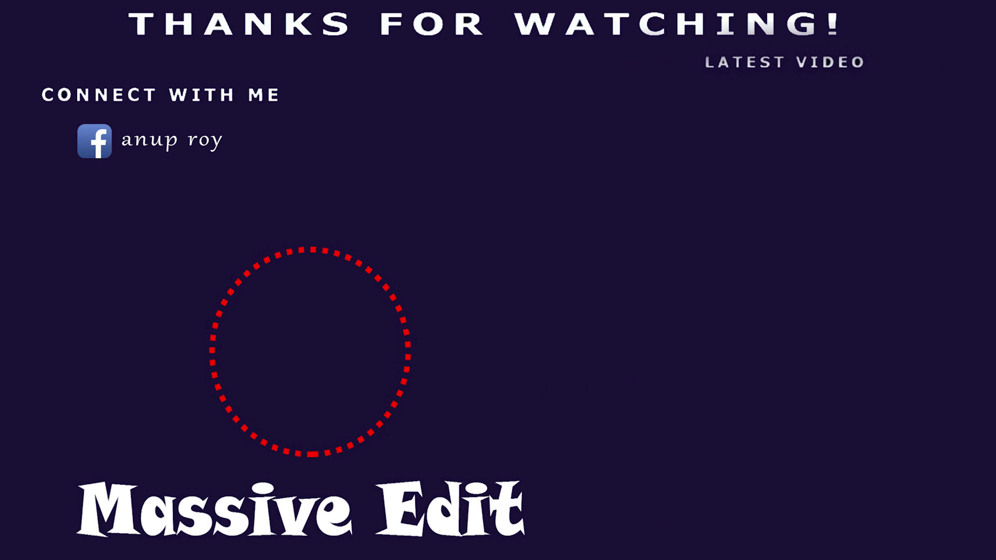